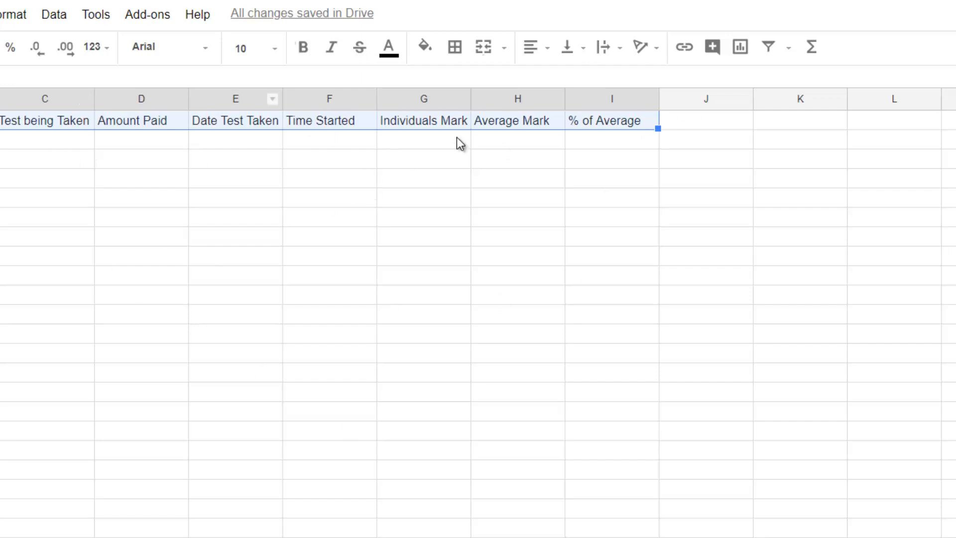
{"action": "key", "text": "Down"}
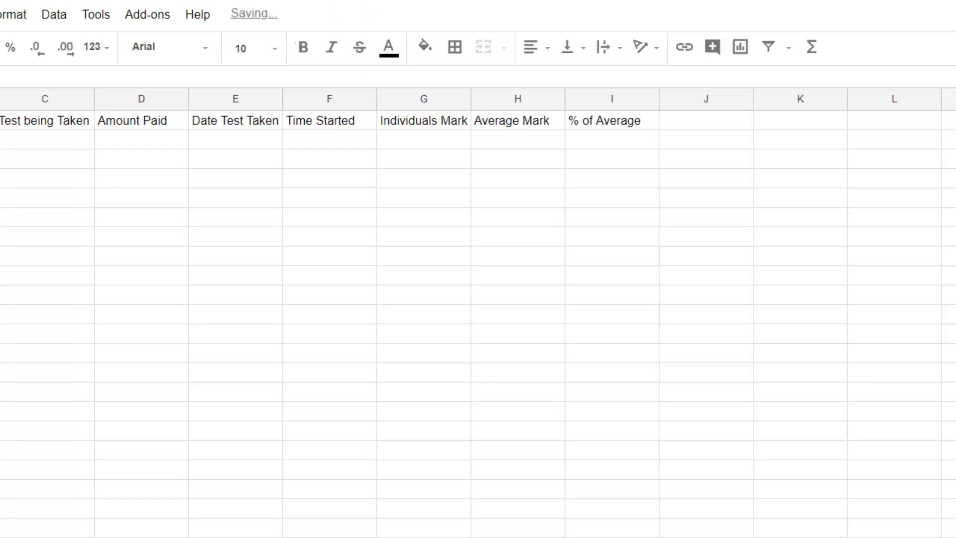
{"action": "right_click", "coordinate": [1, 113]}
{"action": "key", "text": "Escape"}
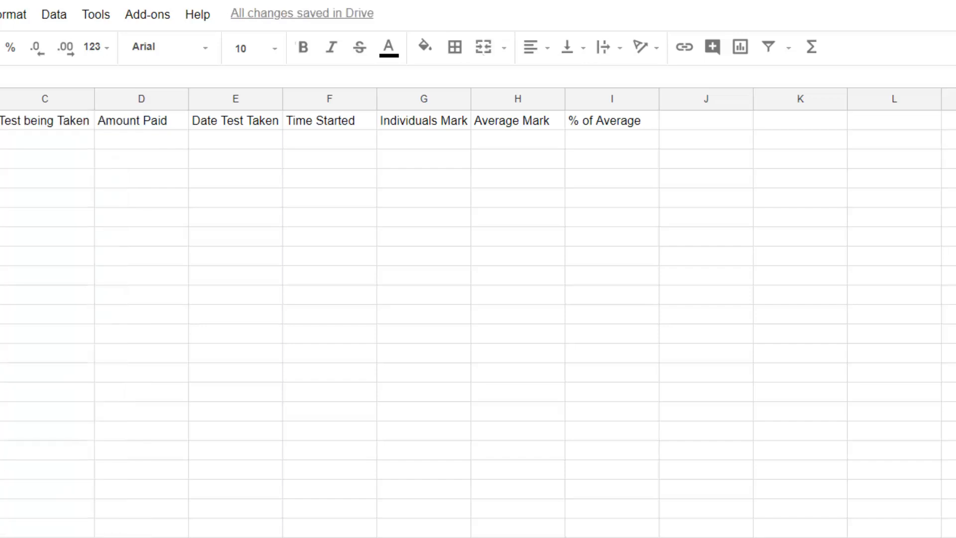
{"action": "scroll", "coordinate": [471, 313], "scroll_direction": "left", "scroll_amount": 1}
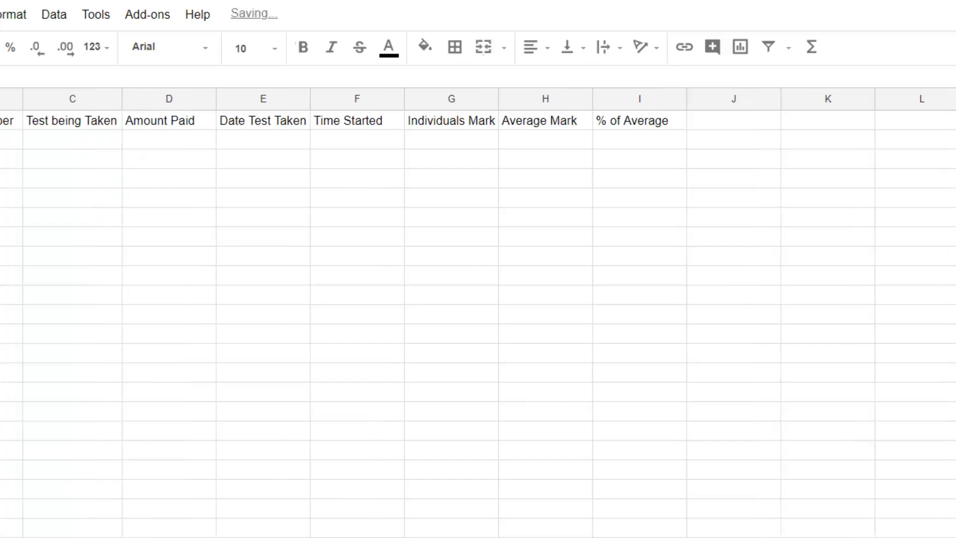
Set the number format of cell A2, the first cell below the headings, to plain text
{"action": "left_click", "coordinate": [2, 159]}
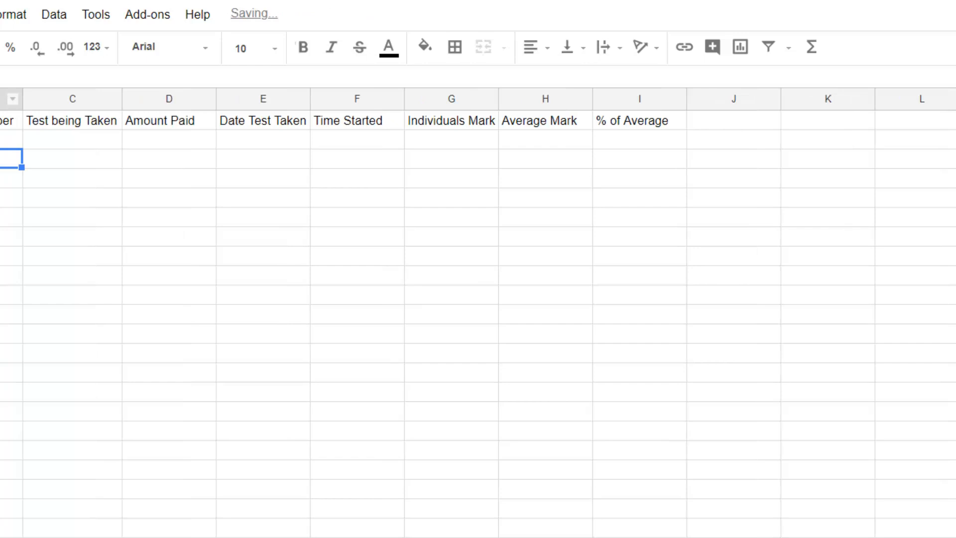
{"action": "left_click", "coordinate": [10, 139]}
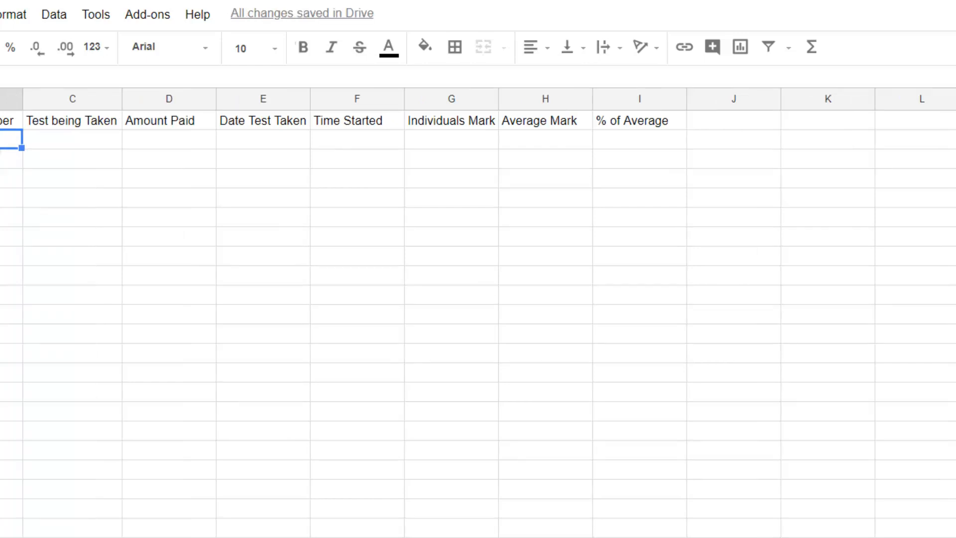
{"action": "key", "text": "Left"}
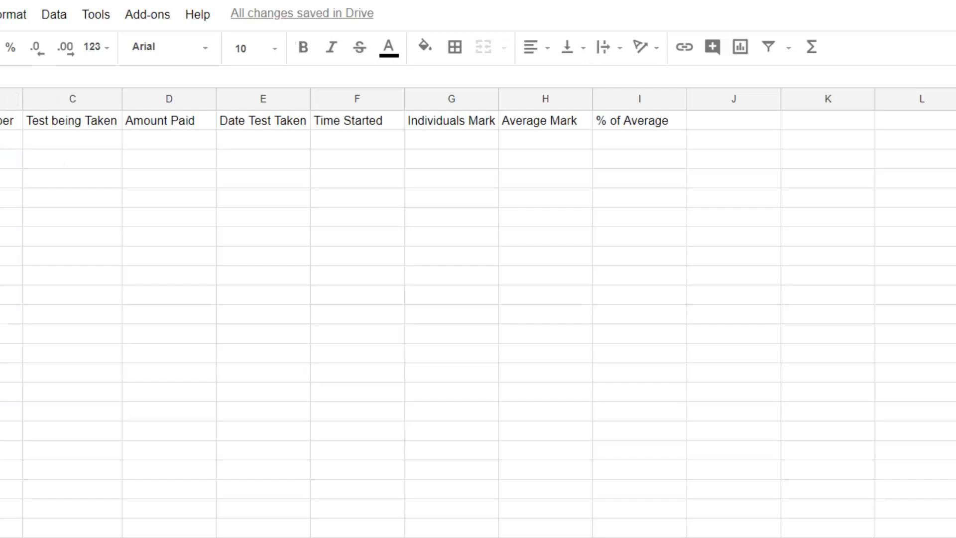
{"action": "left_click", "coordinate": [12, 15]}
{"action": "mouse_move", "coordinate": [39, 44]}
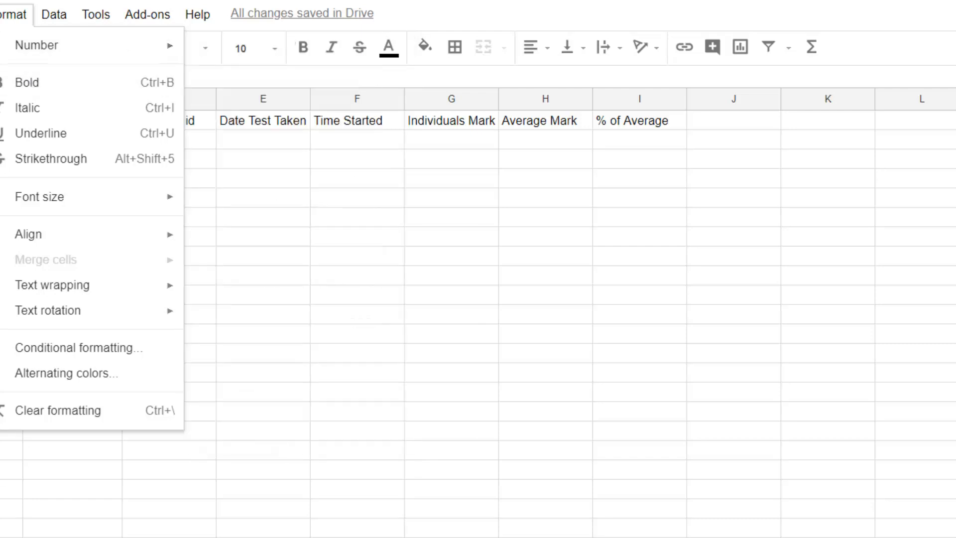
{"action": "mouse_move", "coordinate": [143, 50]}
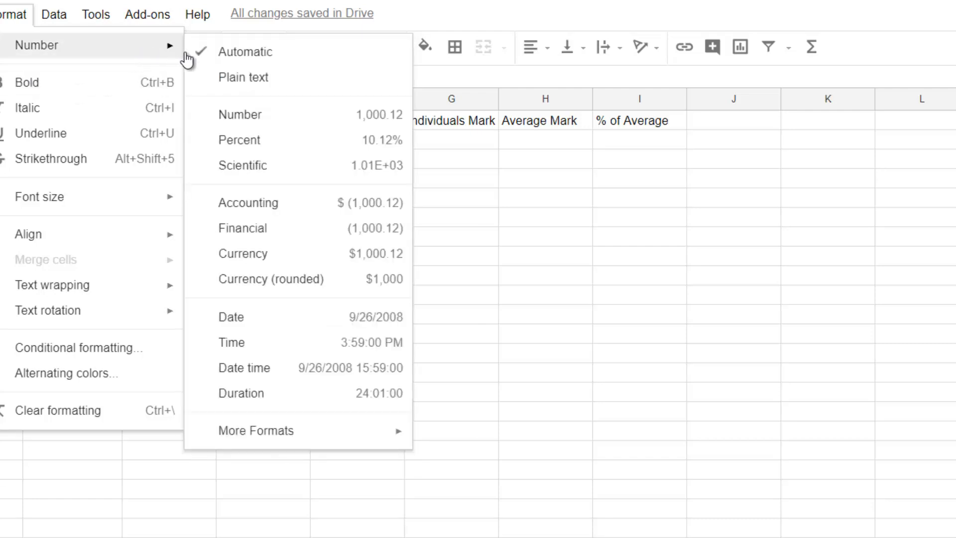
{"action": "left_click", "coordinate": [274, 74]}
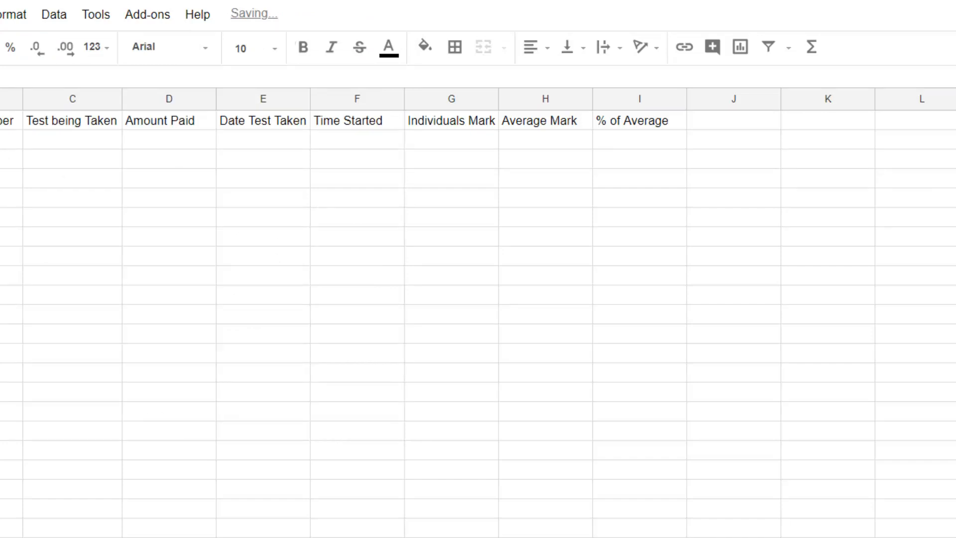
Return cell A2 to the automatic number format
{"action": "left_click", "coordinate": [15, 14]}
{"action": "mouse_move", "coordinate": [160, 43]}
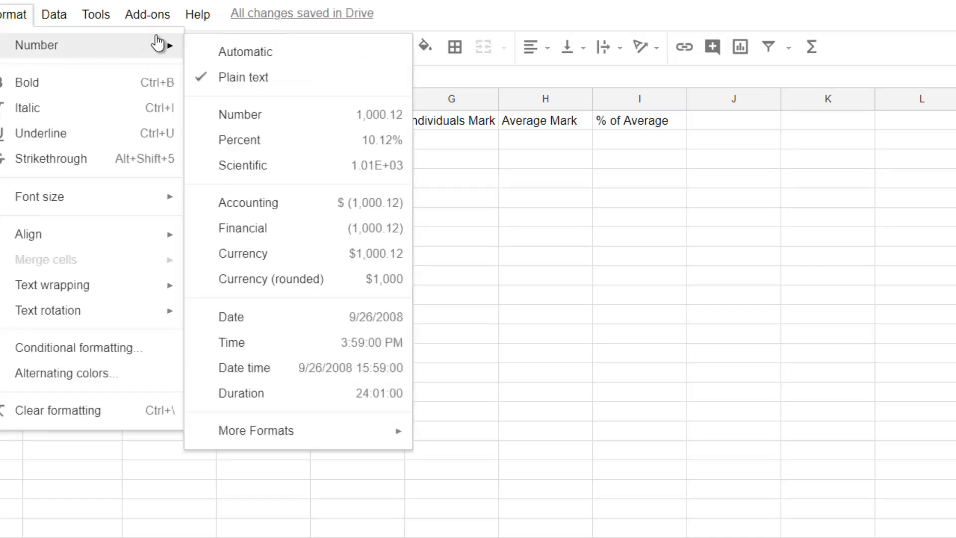
{"action": "left_click", "coordinate": [252, 56]}
Enter the identifying number in cell B2 and check which number format the cell uses
{"action": "left_click", "coordinate": [11, 139]}
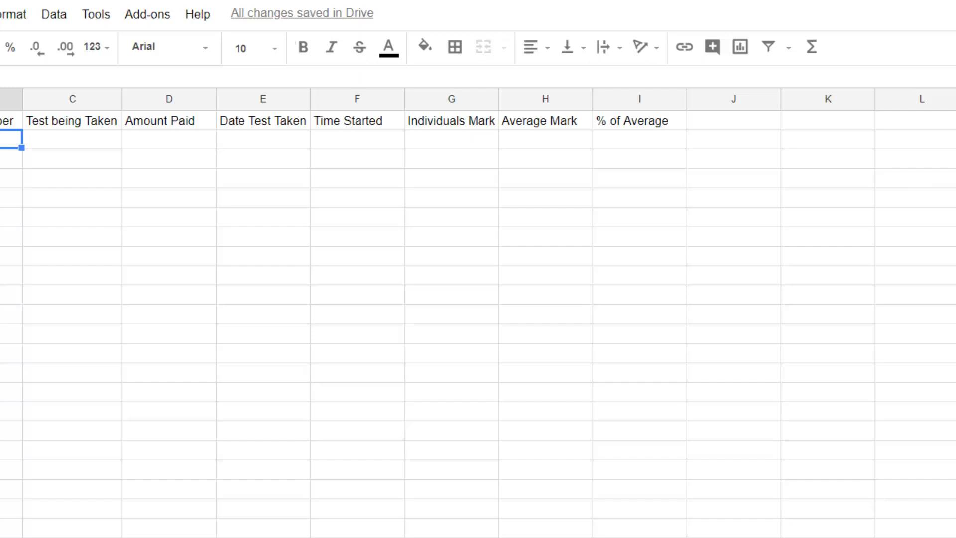
{"action": "type", "text": "1"}
{"action": "type", "text": "33"}
{"action": "key", "text": "Return"}
{"action": "key", "text": "Up"}
{"action": "left_click", "coordinate": [12, 14]}
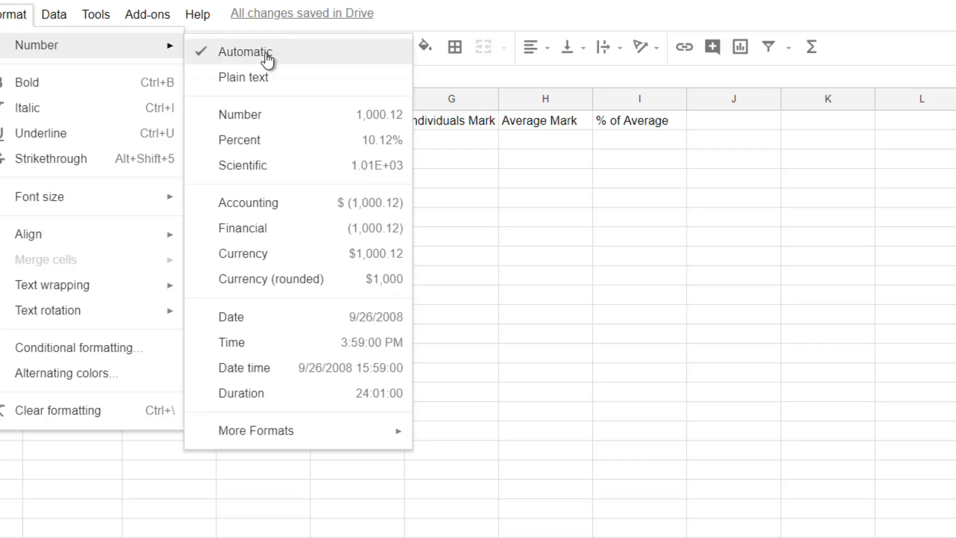
{"action": "left_click", "coordinate": [14, 16]}
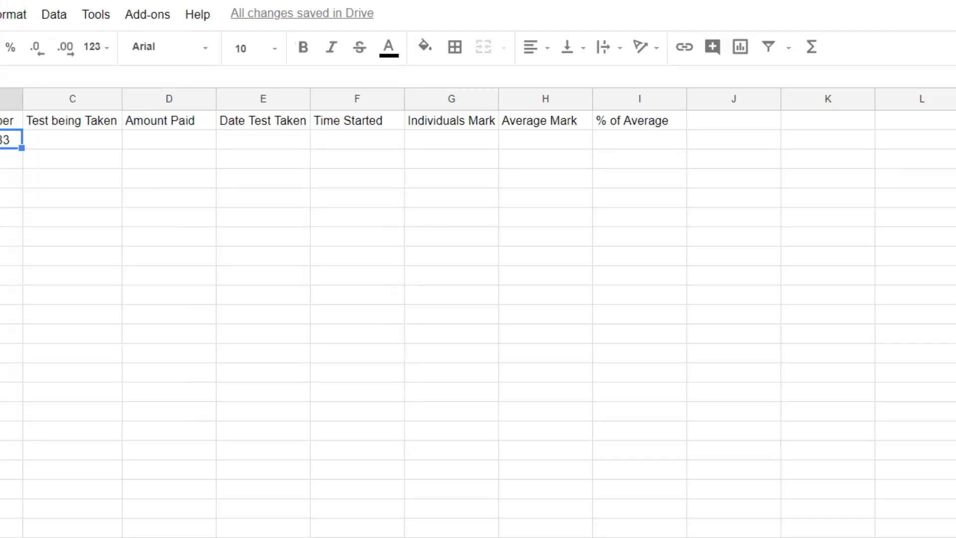
Edit the number in cell B2 and try the Number format on it
{"action": "key", "text": "Return"}
{"action": "key", "text": "BackSpace"}
{"action": "key", "text": "Return"}
{"action": "left_click", "coordinate": [11, 139]}
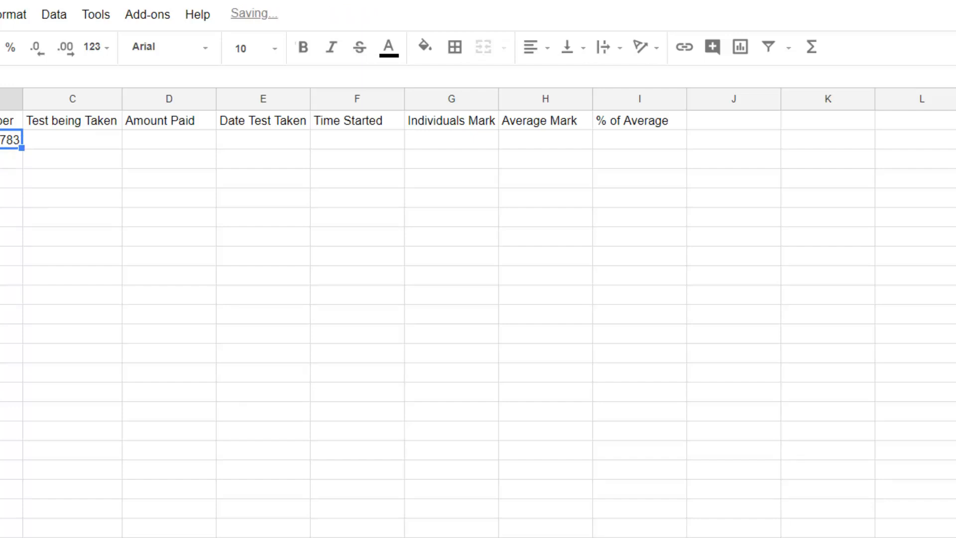
{"action": "left_click", "coordinate": [12, 15]}
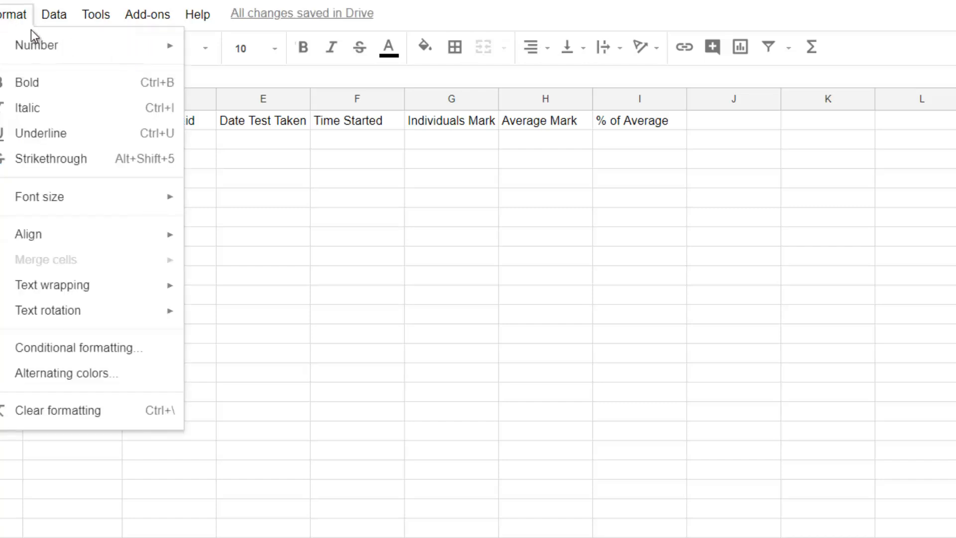
{"action": "mouse_move", "coordinate": [56, 48]}
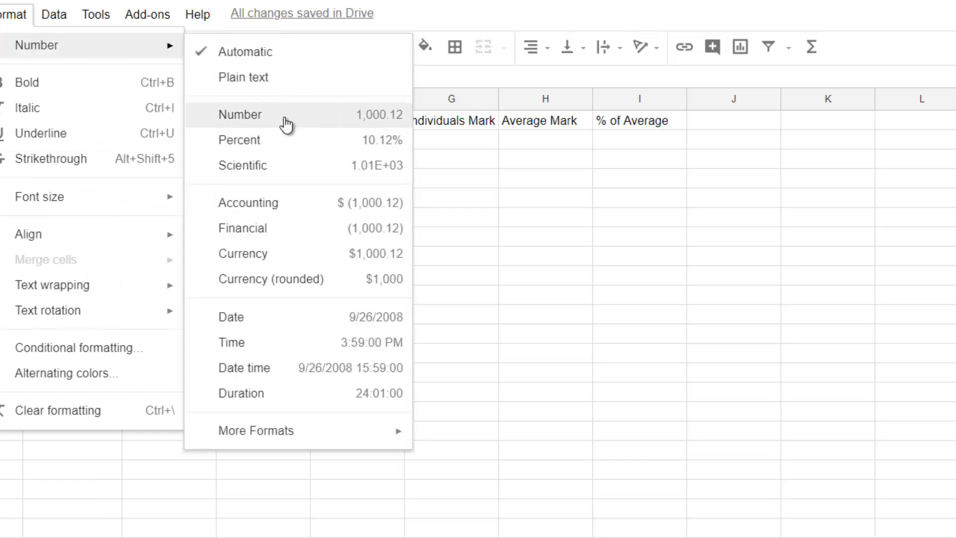
{"action": "left_click", "coordinate": [286, 120]}
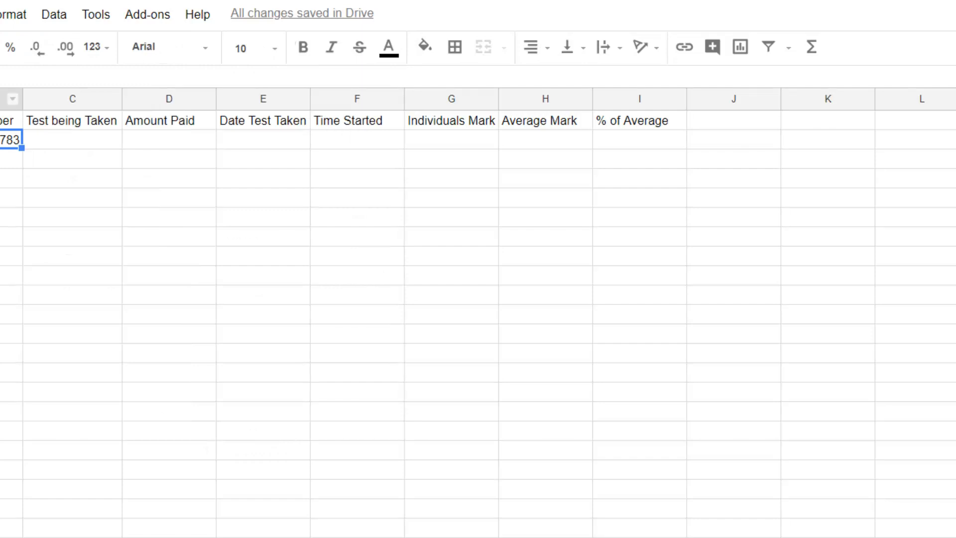
Set cell B2 to the plain text format and enter the identifying number again
{"action": "left_click", "coordinate": [5, 15]}
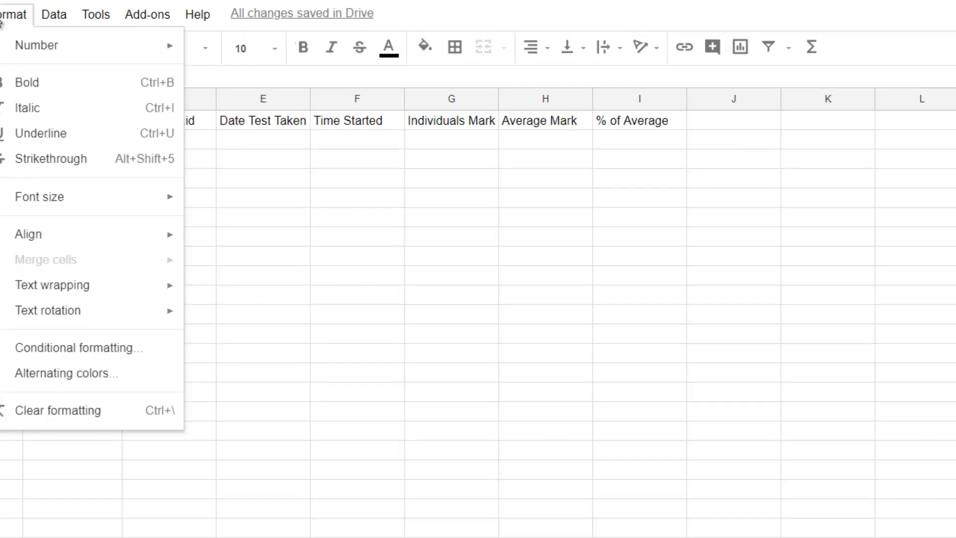
{"action": "mouse_move", "coordinate": [21, 44]}
{"action": "left_click", "coordinate": [249, 75]}
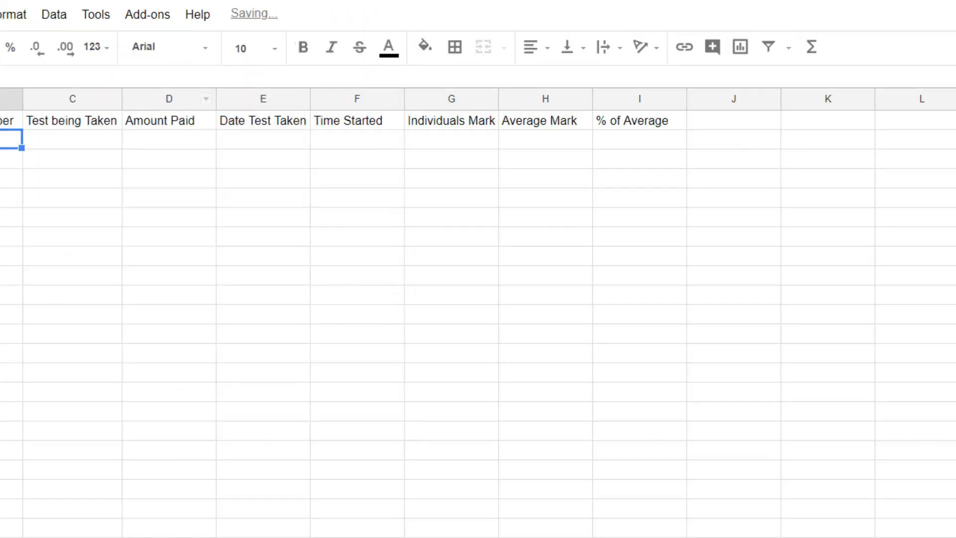
{"action": "type", "text": "3"}
{"action": "key", "text": "Return"}
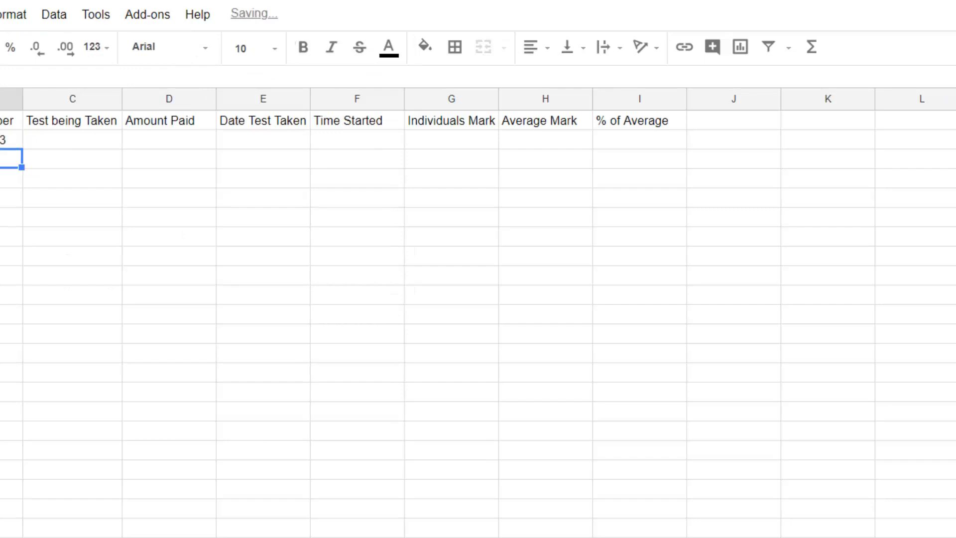
Correct the identifying number in cell B2 and check the cell's number format
{"action": "left_click", "coordinate": [10, 139]}
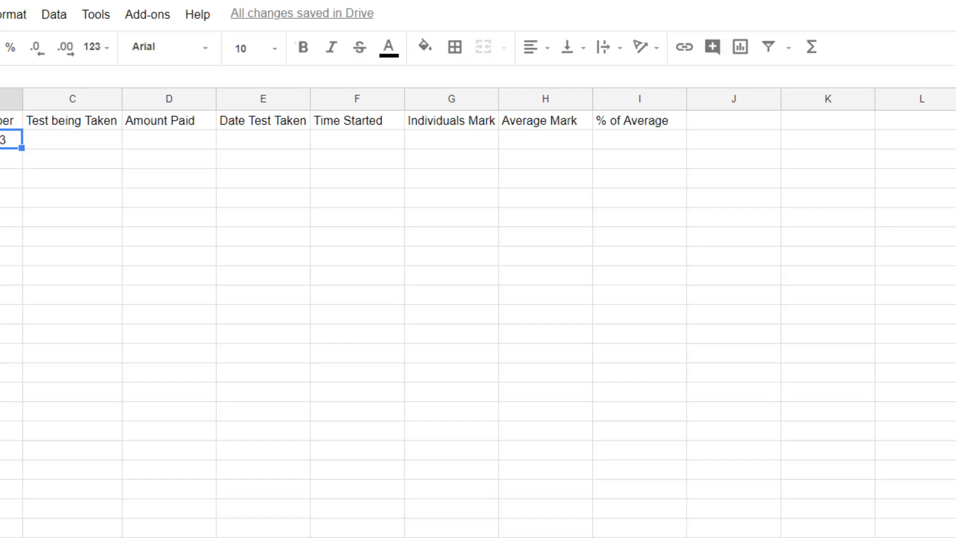
{"action": "key", "text": "Return"}
{"action": "type", "text": "3"}
{"action": "key", "text": "Return"}
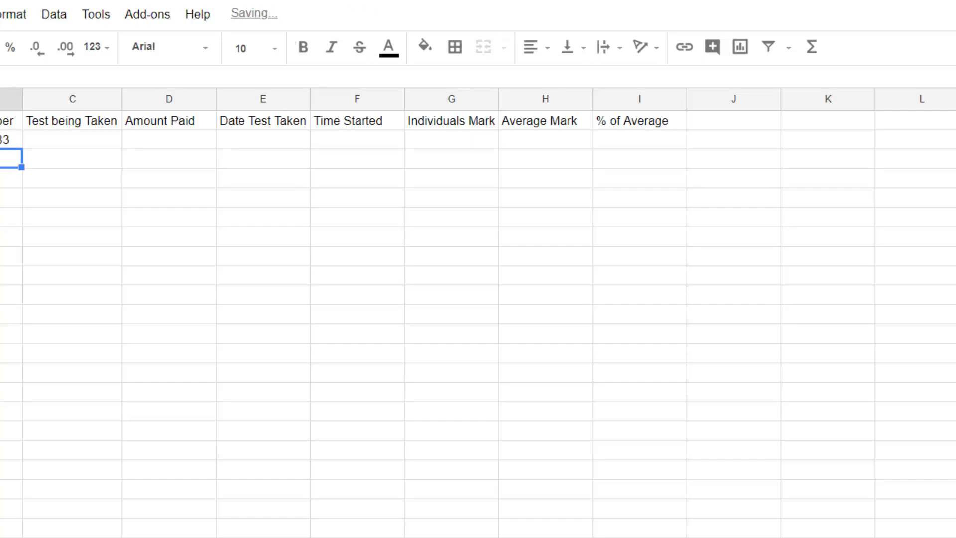
{"action": "left_click", "coordinate": [10, 139]}
{"action": "left_click", "coordinate": [14, 14]}
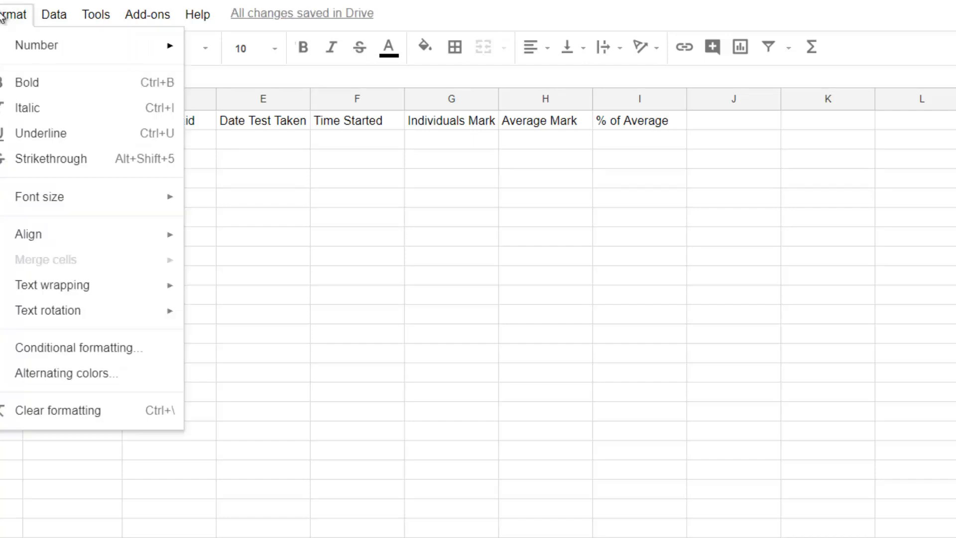
{"action": "mouse_move", "coordinate": [25, 46]}
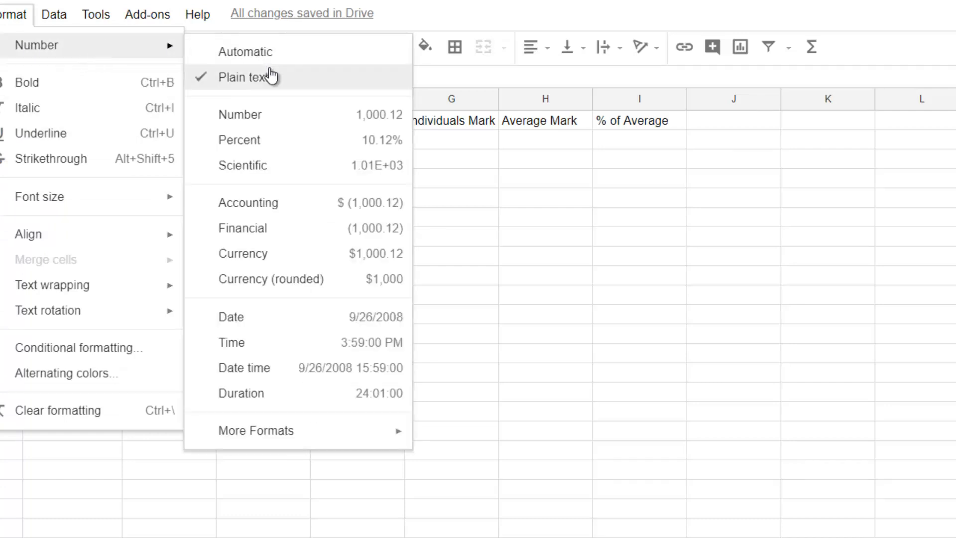
{"action": "key", "text": "Escape"}
Enter "Mathematics 101" in cell C2 under Test being Taken
{"action": "left_click", "coordinate": [37, 139]}
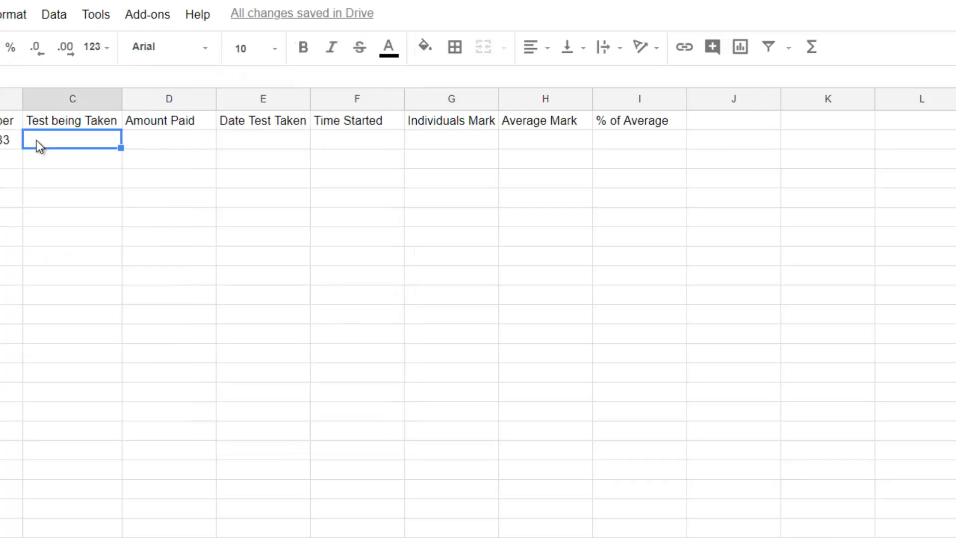
{"action": "key", "text": "Left"}
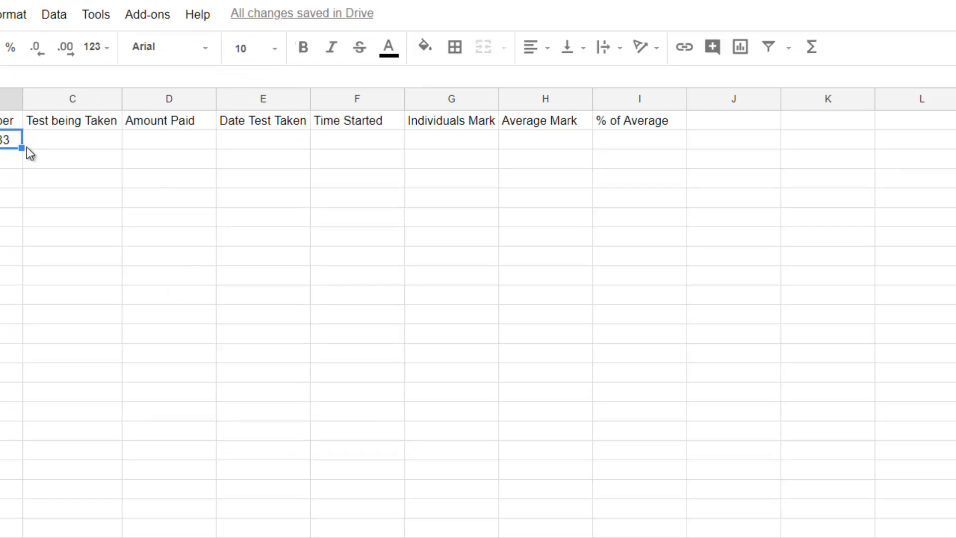
{"action": "left_click", "coordinate": [53, 135]}
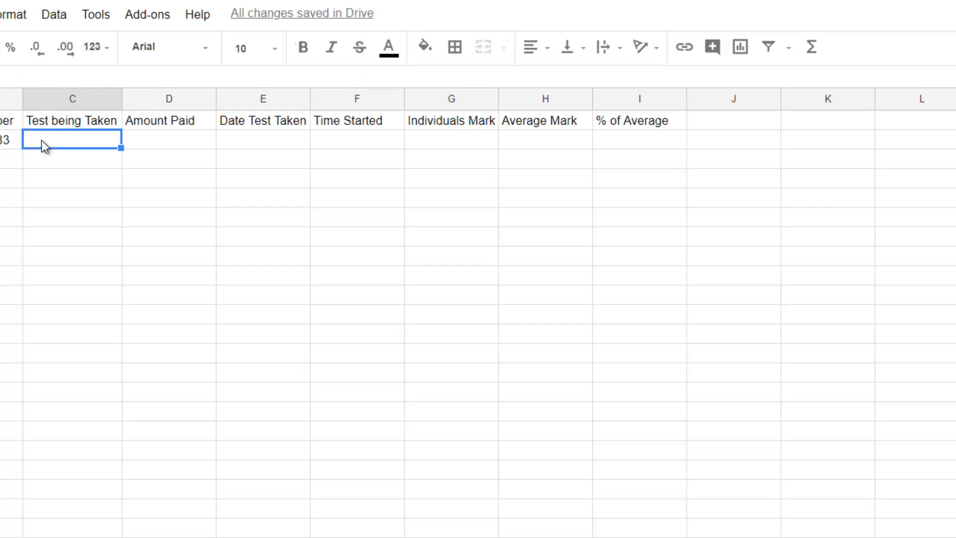
{"action": "left_click", "coordinate": [65, 98]}
{"action": "right_click", "coordinate": [64, 99]}
{"action": "left_click", "coordinate": [60, 142]}
{"action": "type", "text": "Mathematics 101"}
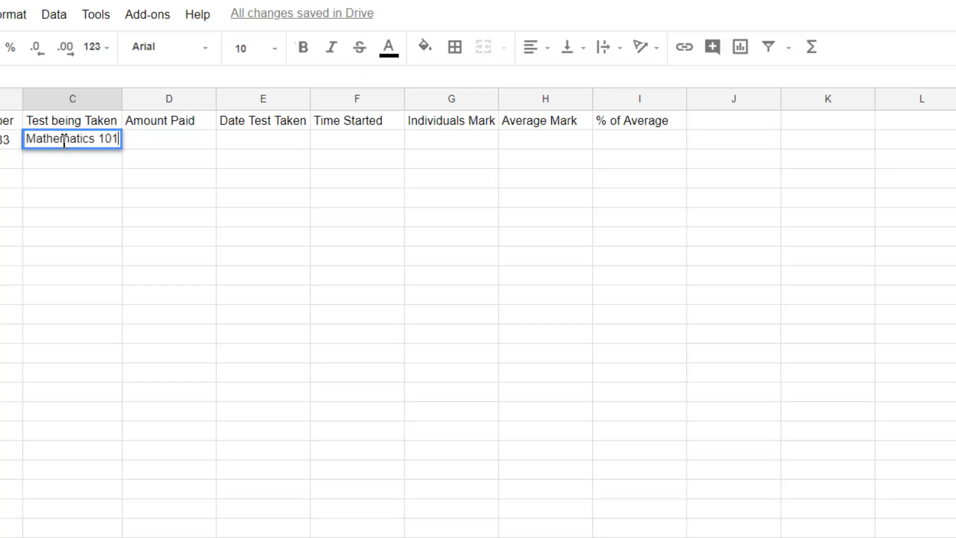
{"action": "key", "text": "Return"}
Enter £54 in cell D2 under Amount Paid and check which number format the cell uses
{"action": "left_click", "coordinate": [124, 139]}
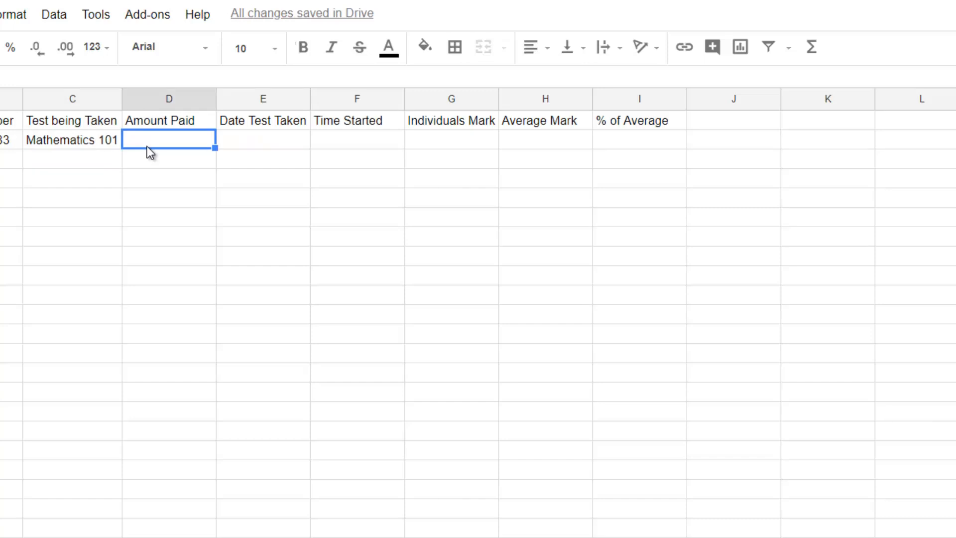
{"action": "type", "text": "£"}
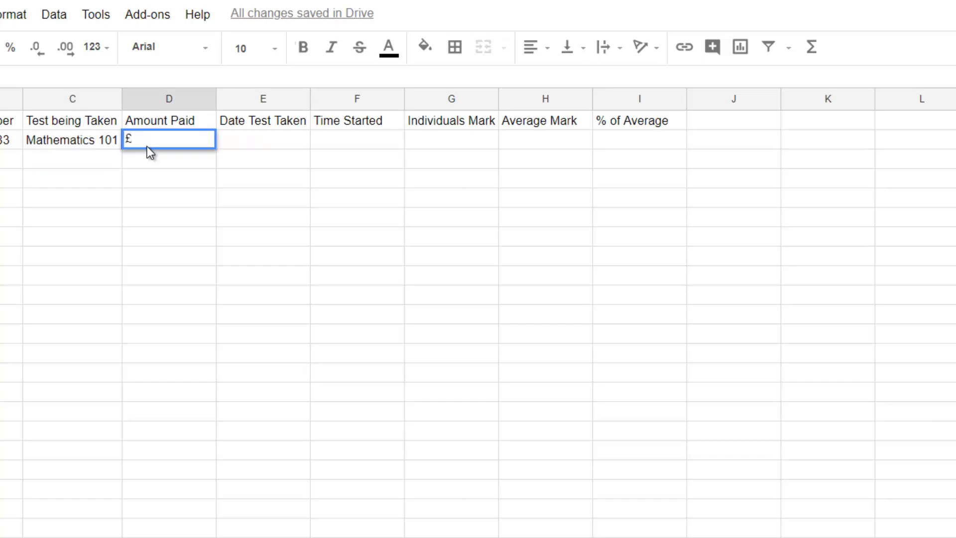
{"action": "type", "text": "54"}
{"action": "key", "text": "Return"}
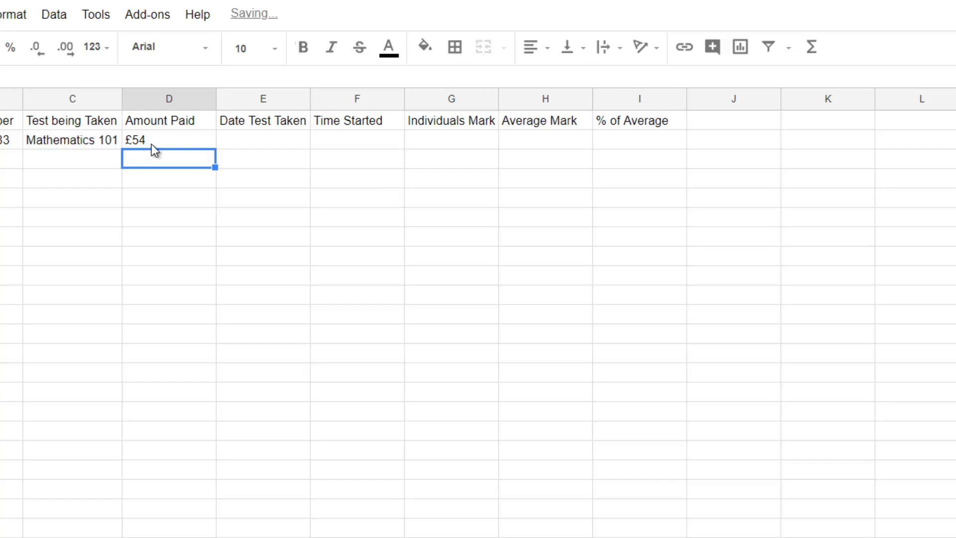
{"action": "left_click", "coordinate": [151, 143]}
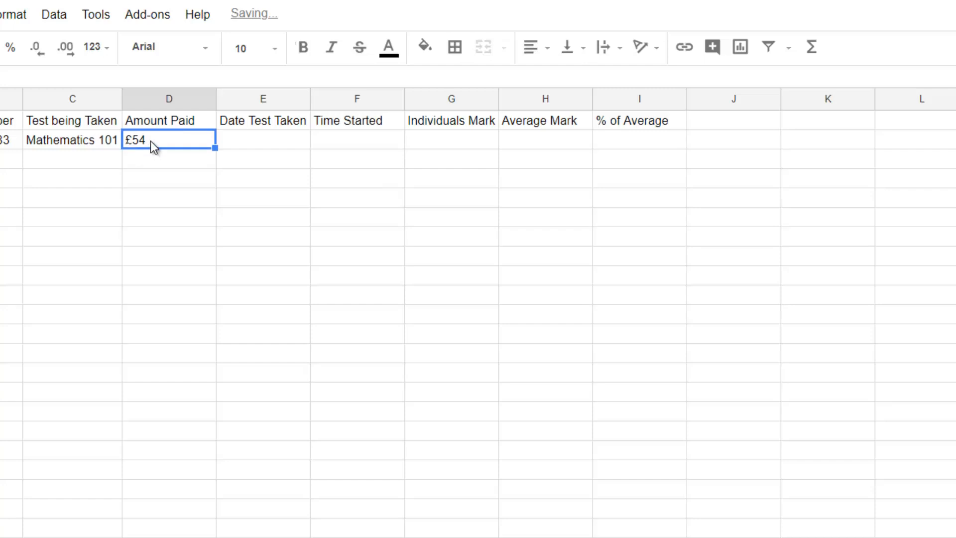
{"action": "left_click", "coordinate": [4, 21]}
{"action": "mouse_move", "coordinate": [32, 47]}
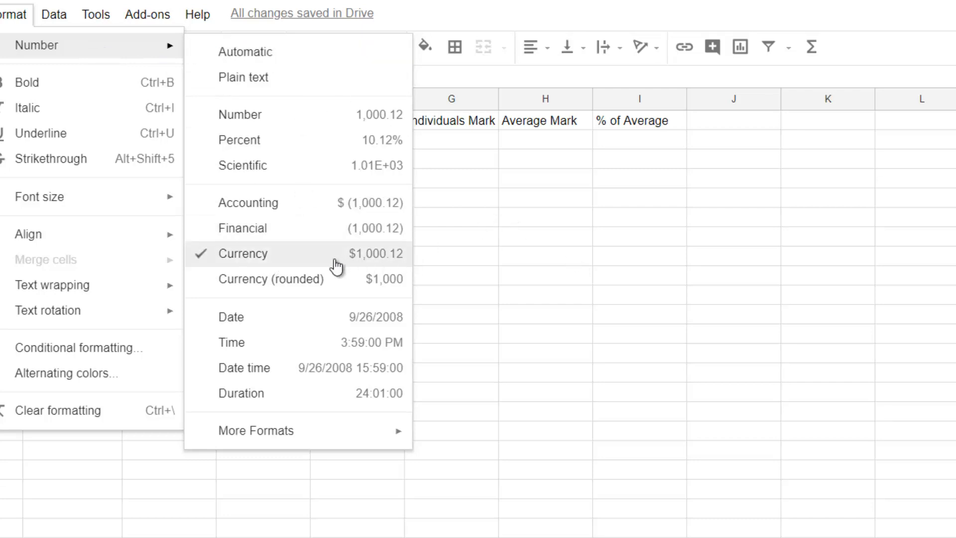
{"action": "left_click", "coordinate": [529, 240]}
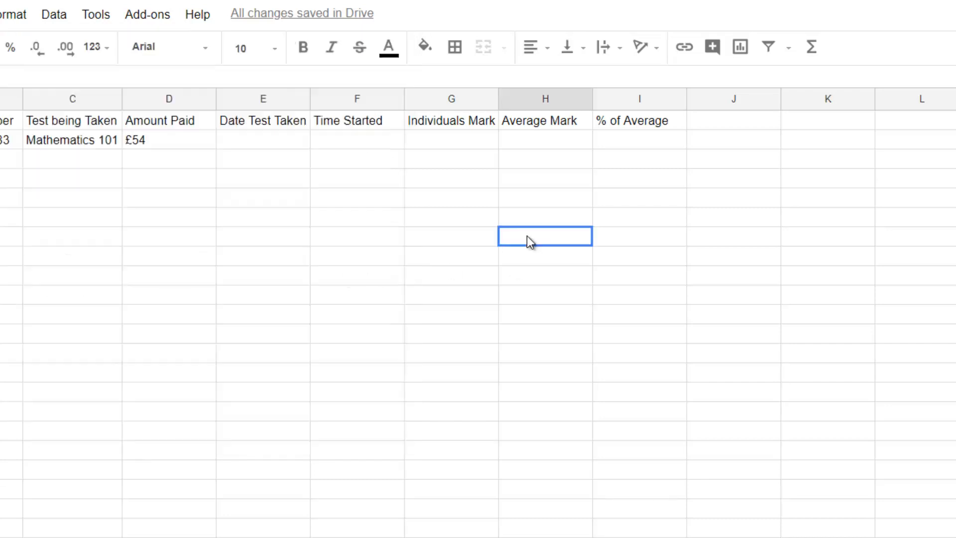
Change the spreadsheet's locale from United States to United Kingdom and save the settings
{"action": "left_click", "coordinate": [149, 144]}
{"action": "left_click", "coordinate": [145, 155]}
{"action": "left_click", "coordinate": [157, 144]}
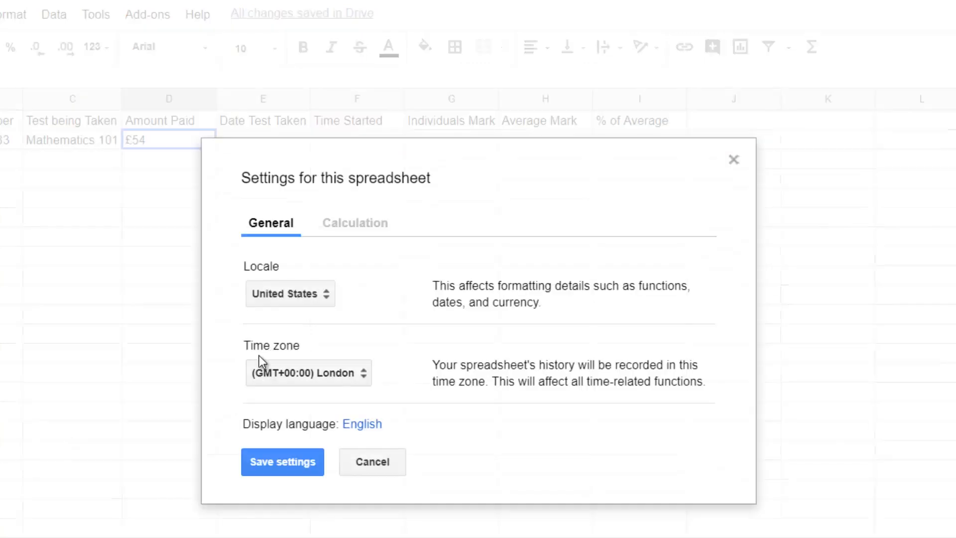
{"action": "left_click", "coordinate": [289, 294]}
{"action": "left_click", "coordinate": [312, 271]}
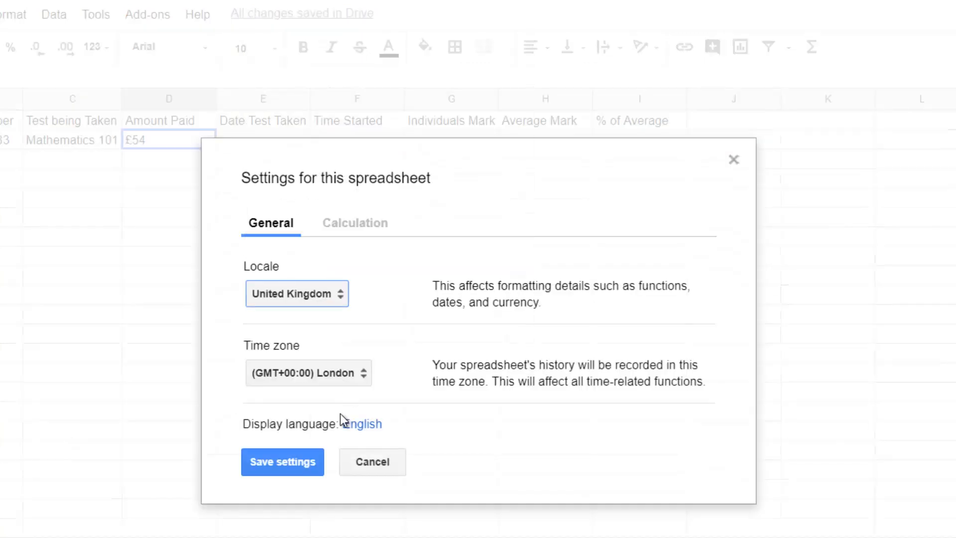
{"action": "left_click", "coordinate": [286, 463]}
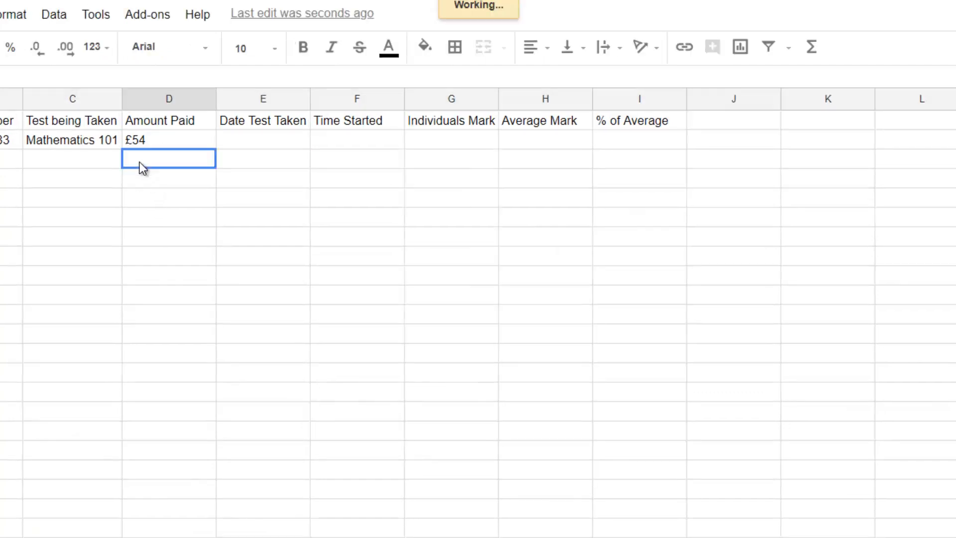
Enter £54 again in cell D2 under Amount Paid and apply the Currency format to it
{"action": "left_click", "coordinate": [149, 145]}
{"action": "double_click", "coordinate": [151, 145]}
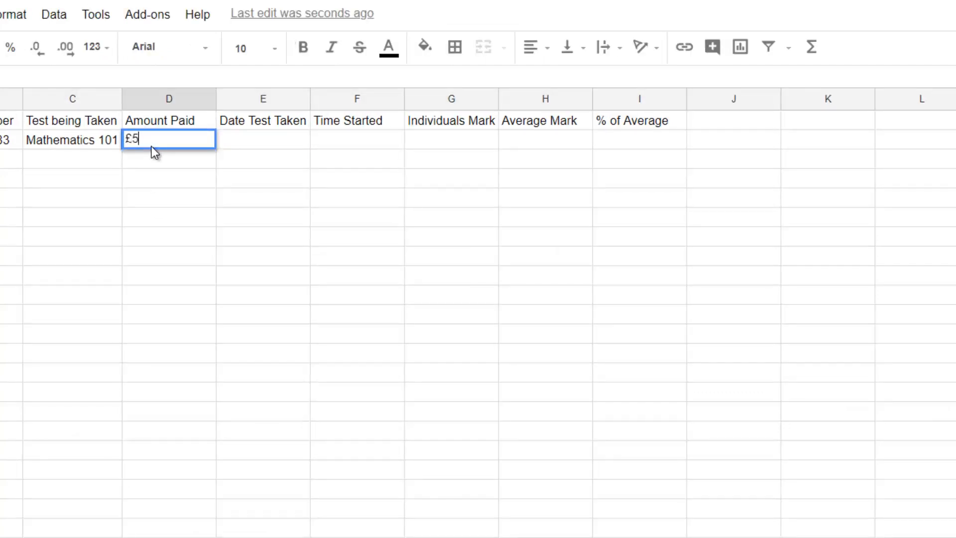
{"action": "key", "text": "Return"}
{"action": "left_click", "coordinate": [155, 144]}
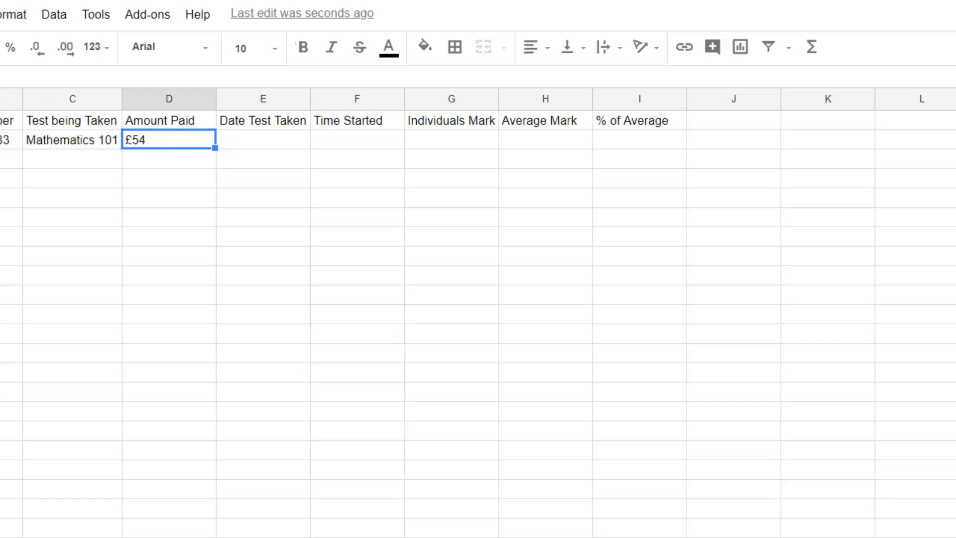
{"action": "left_click", "coordinate": [11, 14]}
{"action": "mouse_move", "coordinate": [65, 52]}
{"action": "left_click", "coordinate": [274, 254]}
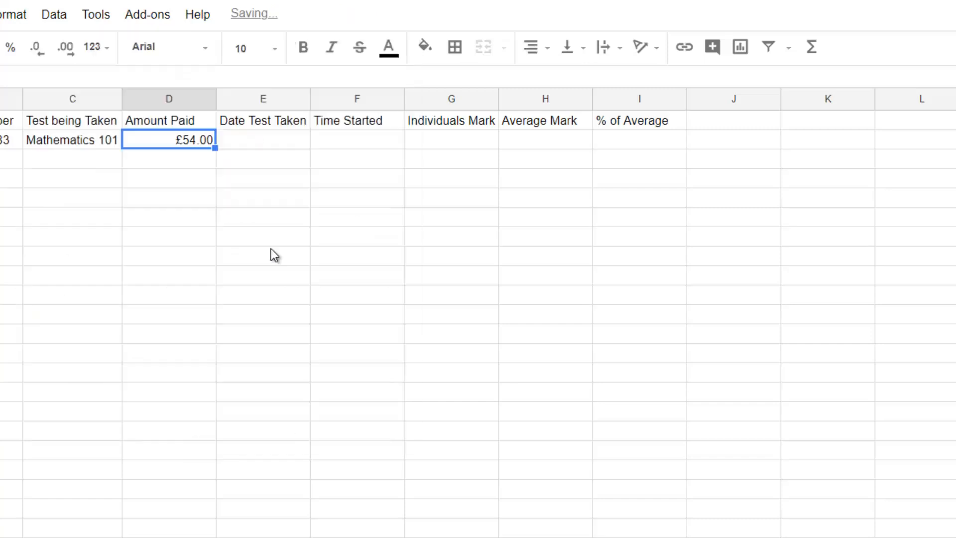
Apply the Currency (rounded) format to the amount in cell D2
{"action": "left_click", "coordinate": [183, 159]}
{"action": "left_click", "coordinate": [179, 139]}
{"action": "left_click", "coordinate": [7, 15]}
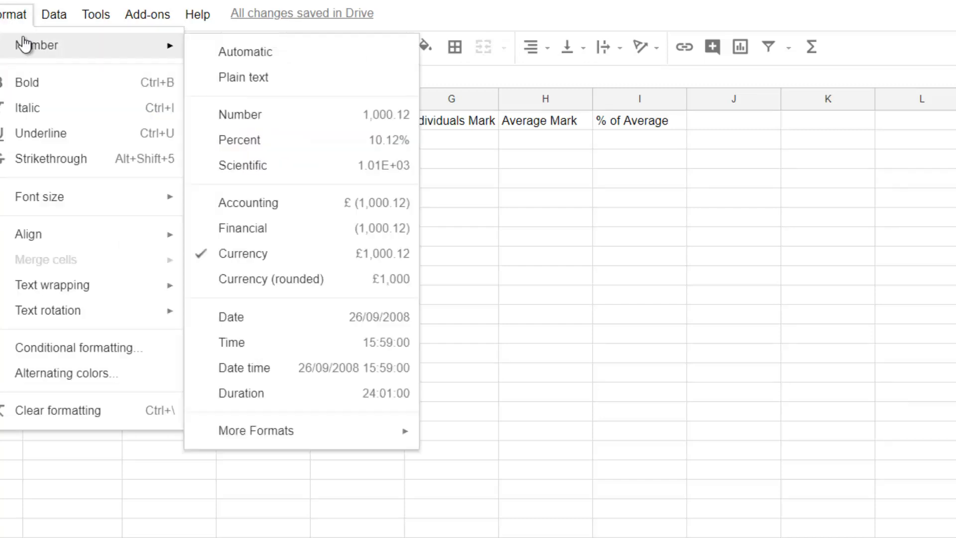
{"action": "left_click", "coordinate": [298, 278]}
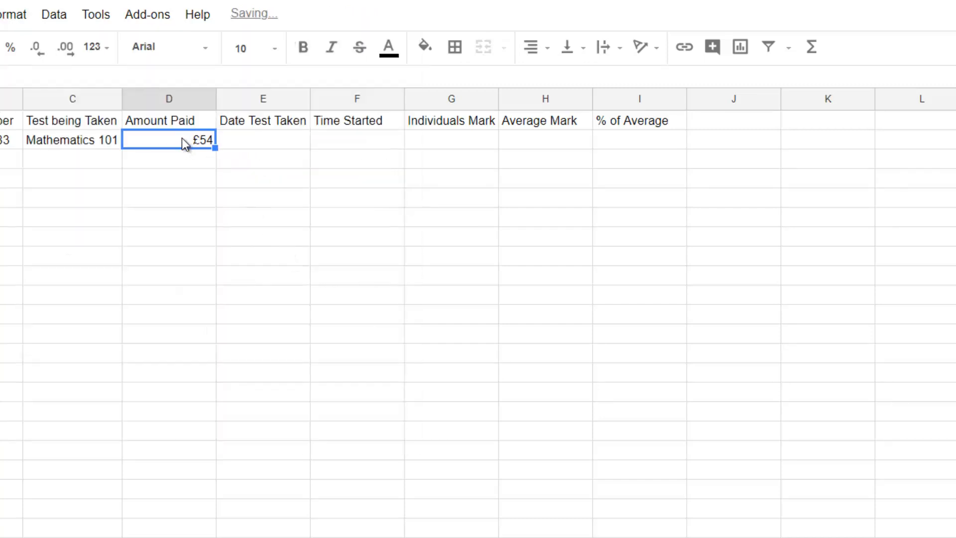
Switch the amount in cell D2 to the Financial number format
{"action": "left_click", "coordinate": [23, 16]}
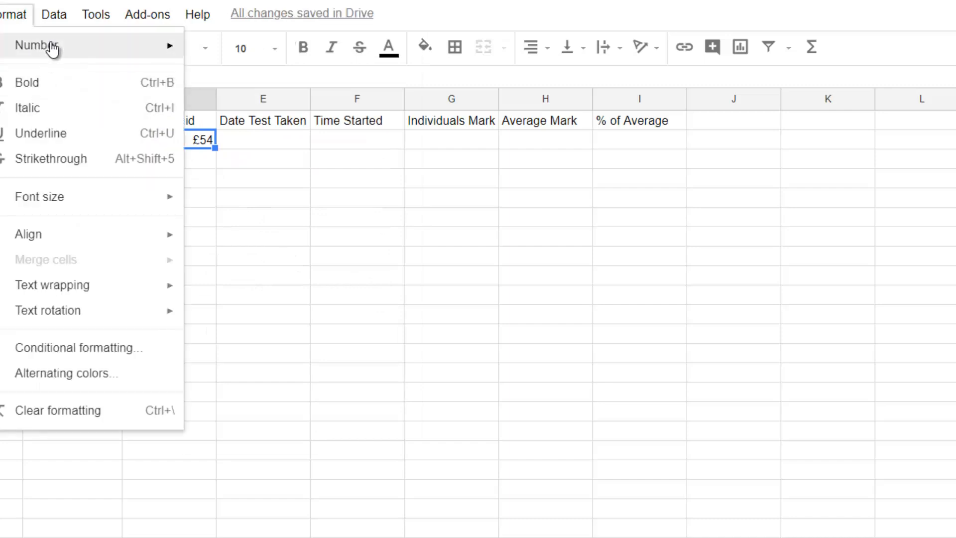
{"action": "mouse_move", "coordinate": [89, 55]}
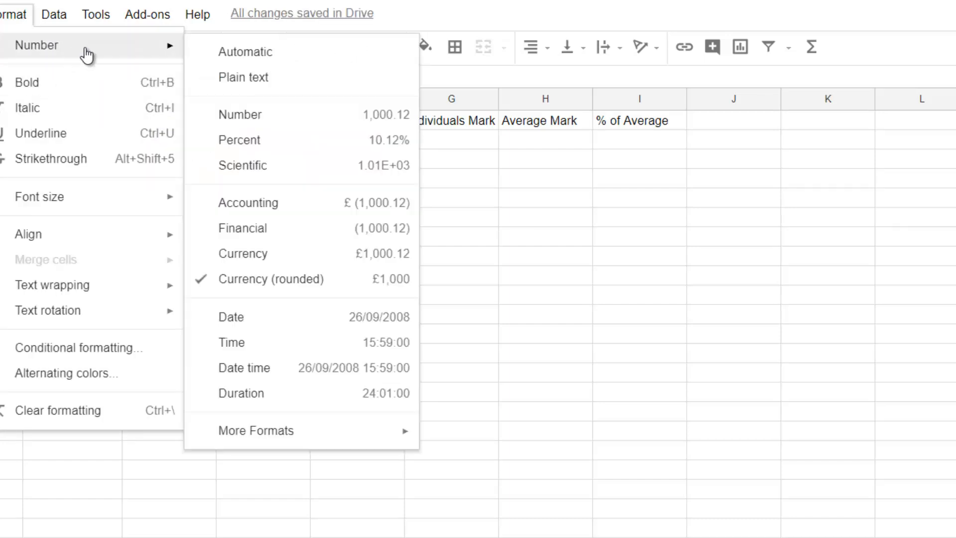
{"action": "left_click", "coordinate": [262, 237]}
{"action": "left_click", "coordinate": [173, 161]}
{"action": "key", "text": "Up"}
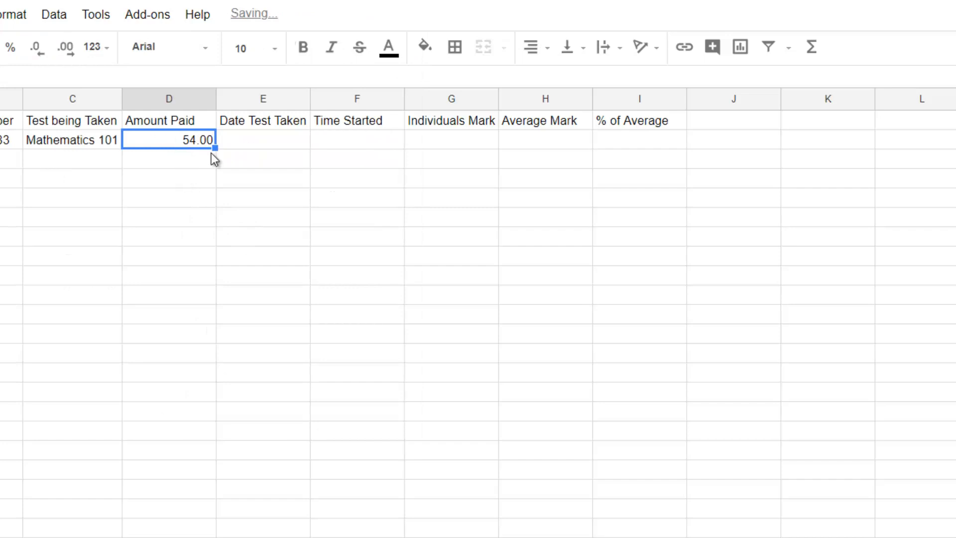
Switch the amount in cell D2 to the Accounting number format
{"action": "left_click", "coordinate": [12, 15]}
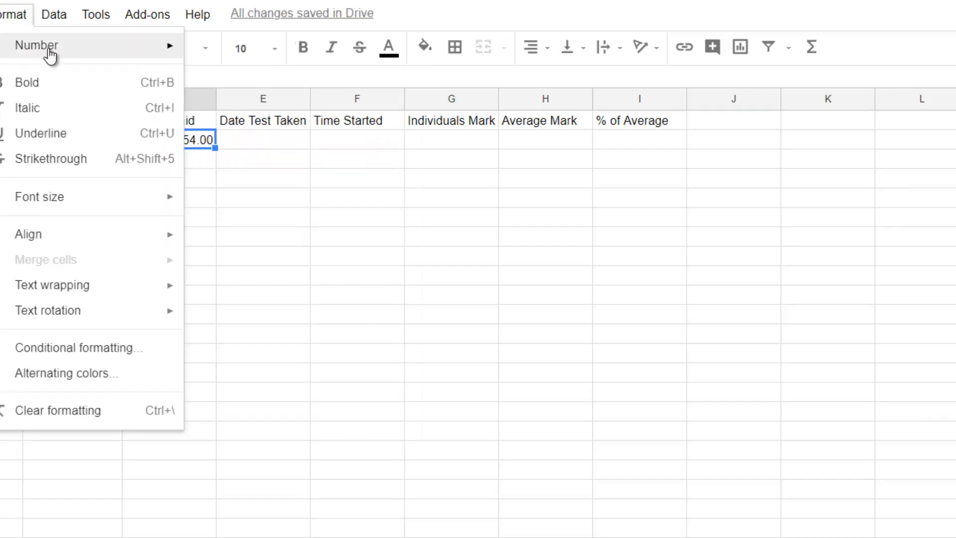
{"action": "mouse_move", "coordinate": [84, 59]}
{"action": "left_click", "coordinate": [299, 204]}
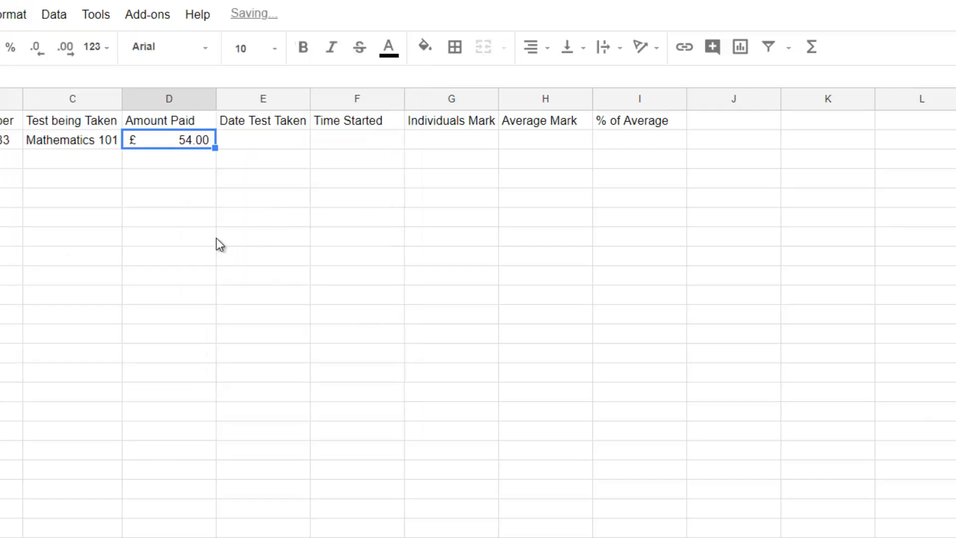
{"action": "left_click", "coordinate": [169, 154]}
{"action": "left_click", "coordinate": [168, 143]}
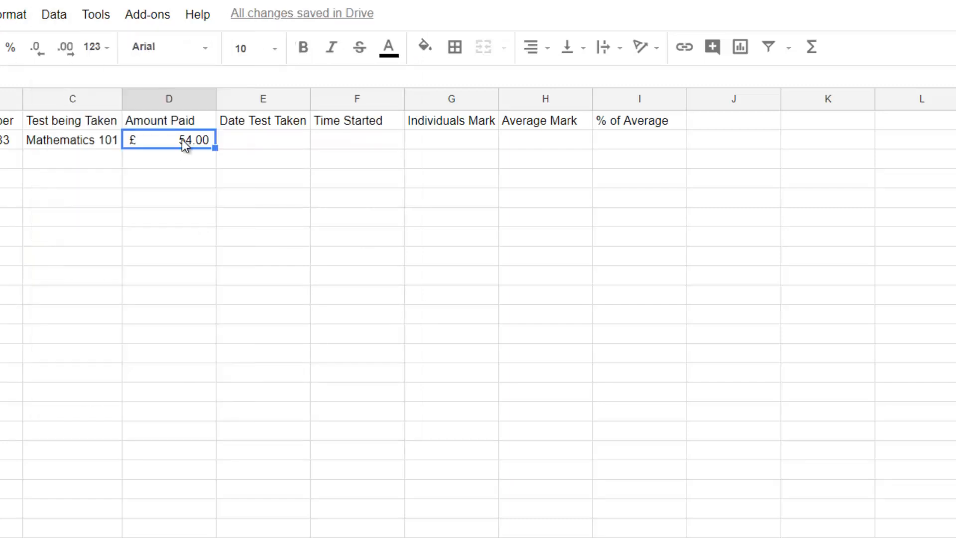
{"action": "left_click", "coordinate": [170, 153]}
{"action": "key", "text": "Down"}
{"action": "key", "text": "Down"}
{"action": "key", "text": "Down"}
{"action": "key", "text": "Down"}
{"action": "key", "text": "Down"}
{"action": "key", "text": "Down"}
{"action": "key", "text": "Down"}
{"action": "key", "text": "Down"}
{"action": "key", "text": "Down"}
{"action": "key", "text": "Down"}
{"action": "key", "text": "Down"}
{"action": "key", "text": "Down"}
{"action": "key", "text": "Down"}
{"action": "key", "text": "Down"}
{"action": "key", "text": "Down"}
{"action": "key", "text": "Down"}
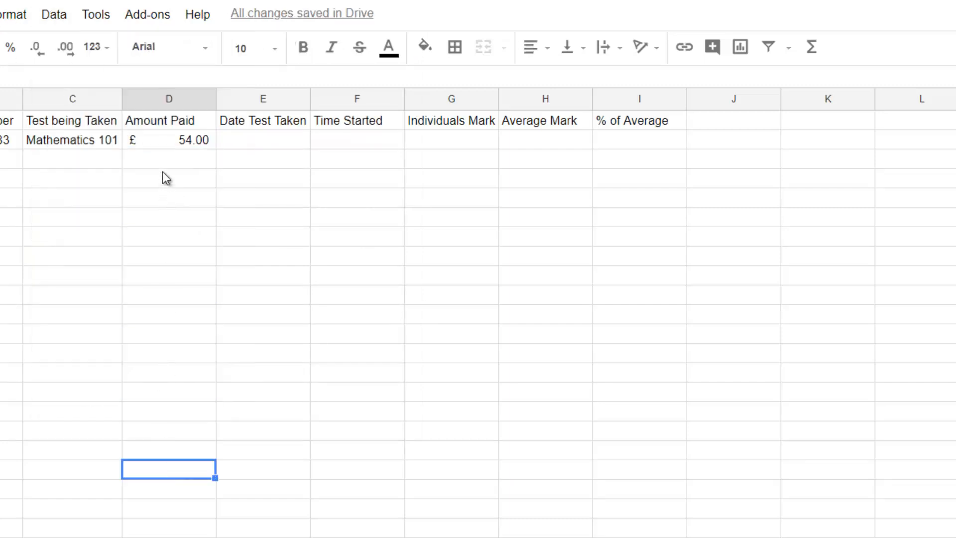
{"action": "left_click", "coordinate": [167, 158]}
{"action": "left_click", "coordinate": [175, 479], "text": "shift"}
{"action": "left_click", "coordinate": [167, 236]}
{"action": "left_click", "coordinate": [169, 156]}
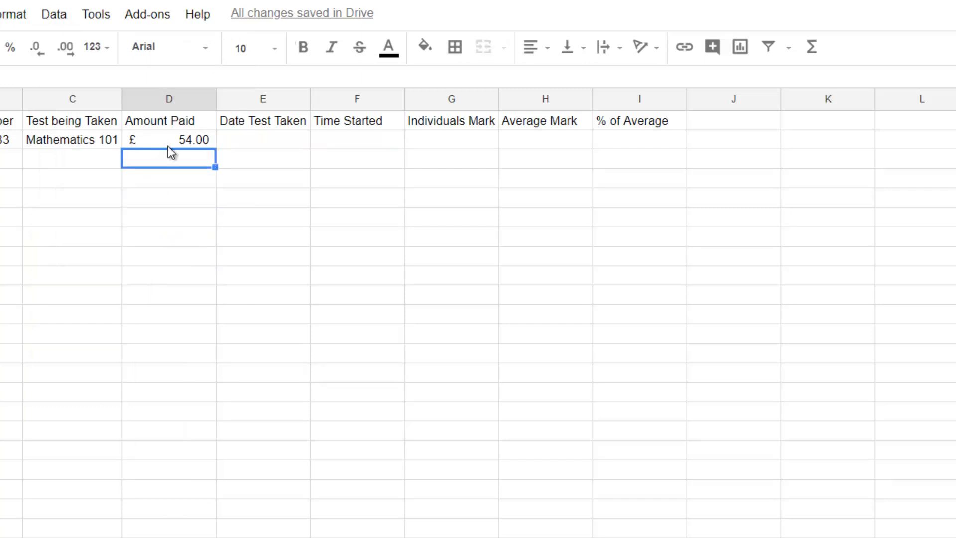
Apply the Currency format to the whole Amount Paid column
{"action": "left_click", "coordinate": [50, 15]}
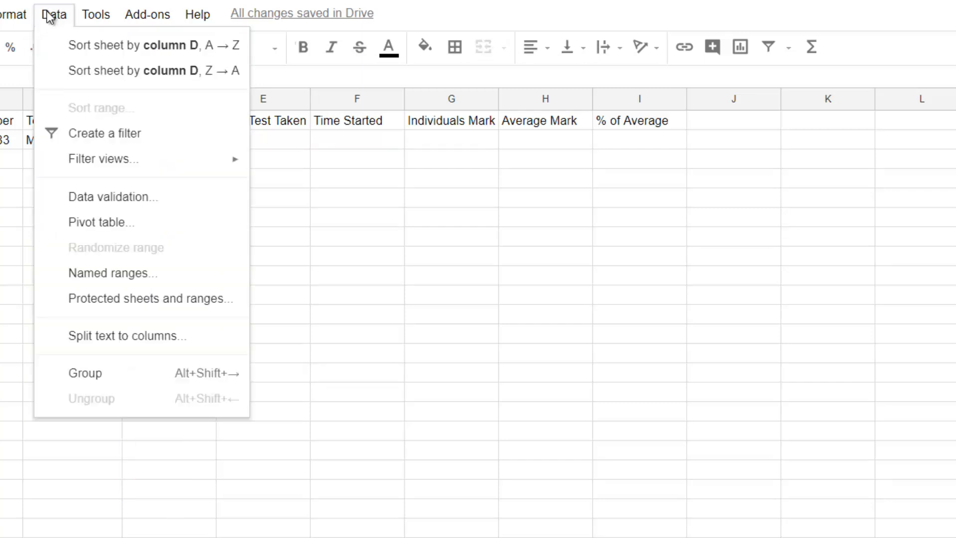
{"action": "left_click", "coordinate": [50, 15]}
{"action": "left_click", "coordinate": [169, 99]}
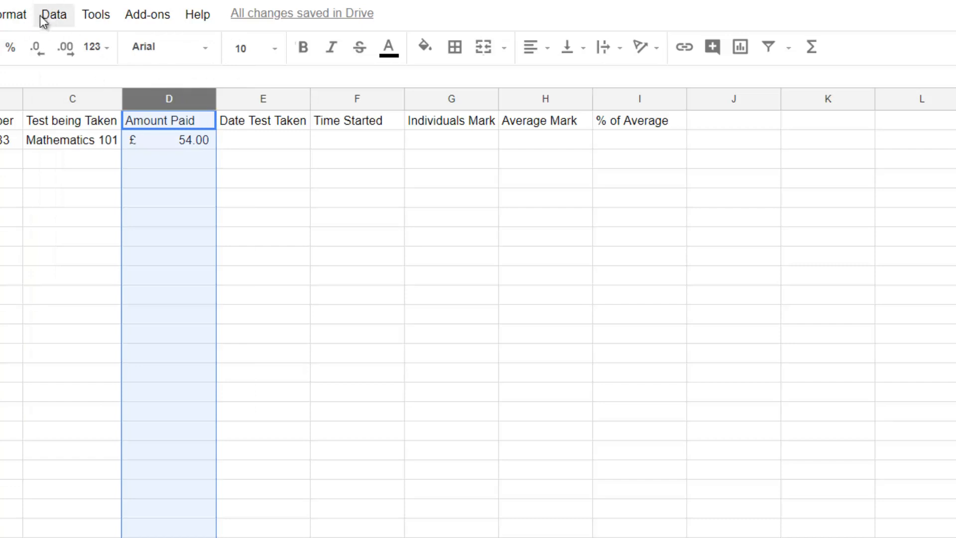
{"action": "left_click", "coordinate": [52, 15]}
{"action": "mouse_move", "coordinate": [25, 13]}
{"action": "mouse_move", "coordinate": [38, 45]}
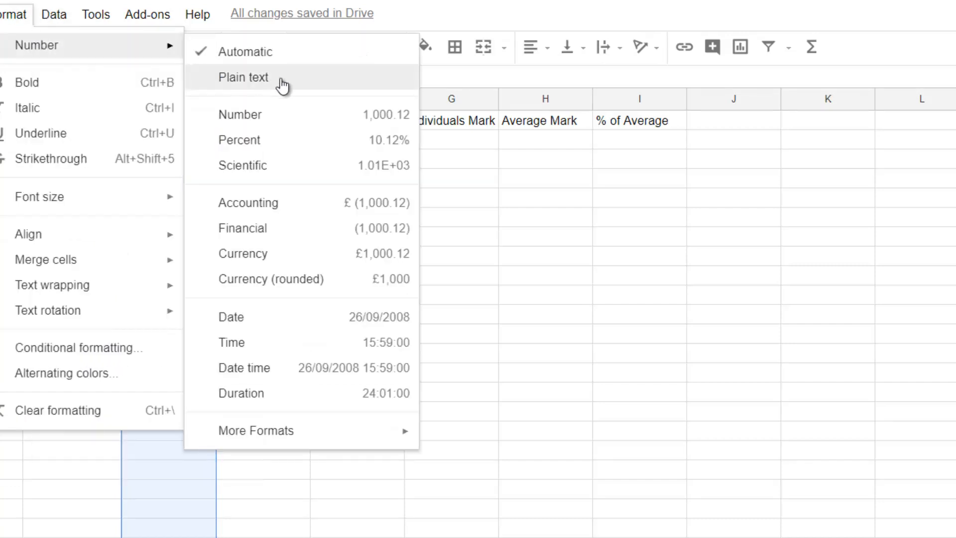
{"action": "left_click", "coordinate": [310, 254]}
{"action": "left_click", "coordinate": [189, 159]}
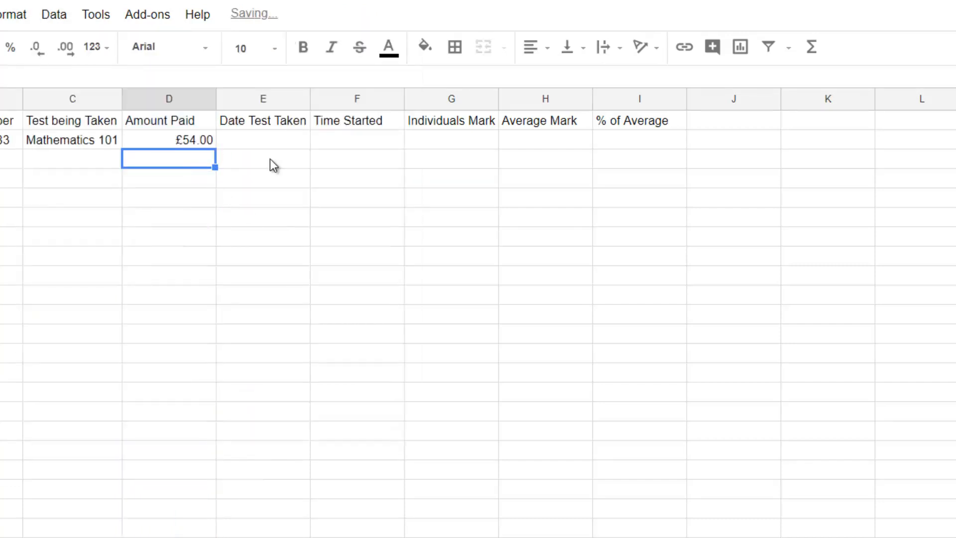
Enter the date 02/06/2018 in cell E2 under Date Test Taken
{"action": "left_click", "coordinate": [282, 142]}
{"action": "left_click", "coordinate": [271, 122]}
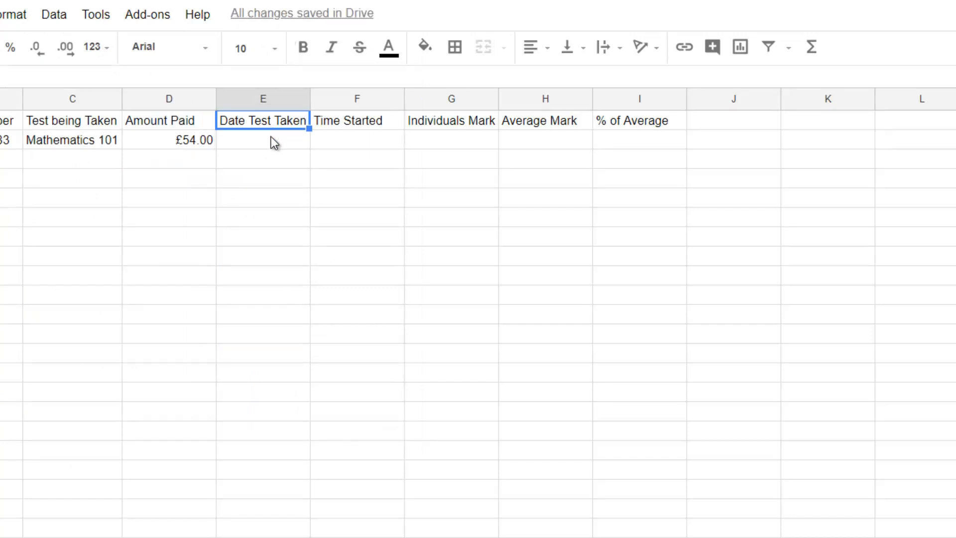
{"action": "left_click", "coordinate": [272, 139]}
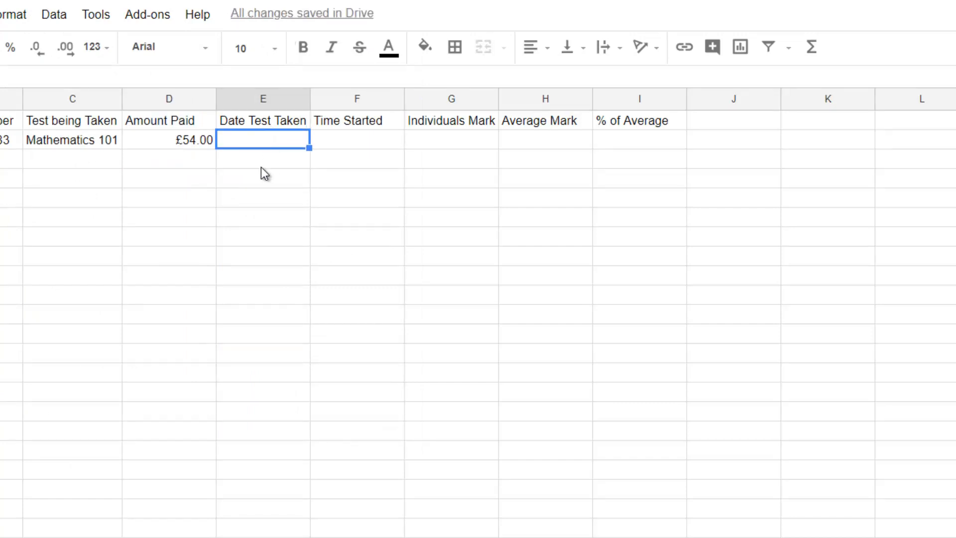
{"action": "type", "text": "0"}
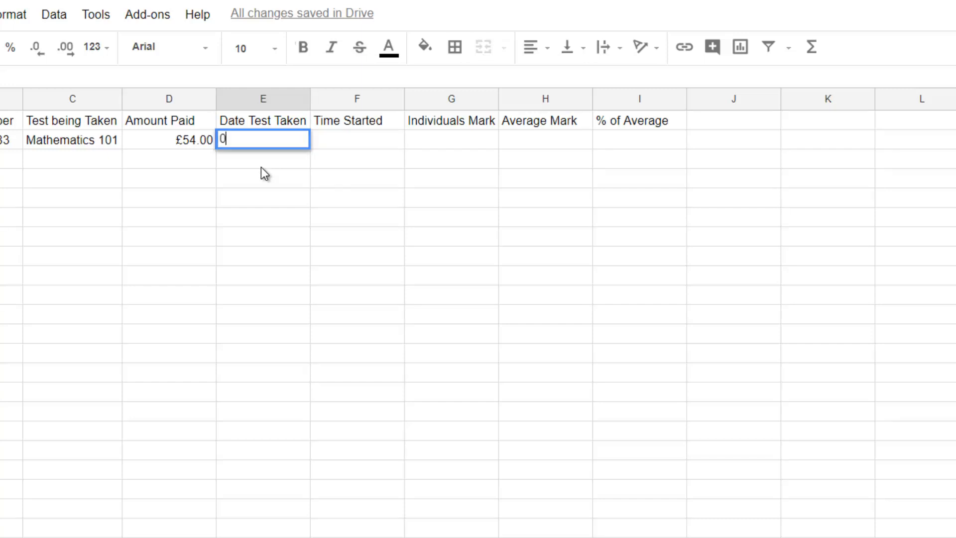
{"action": "type", "text": "2/06/2018"}
{"action": "key", "text": "Return"}
{"action": "key", "text": "Up"}
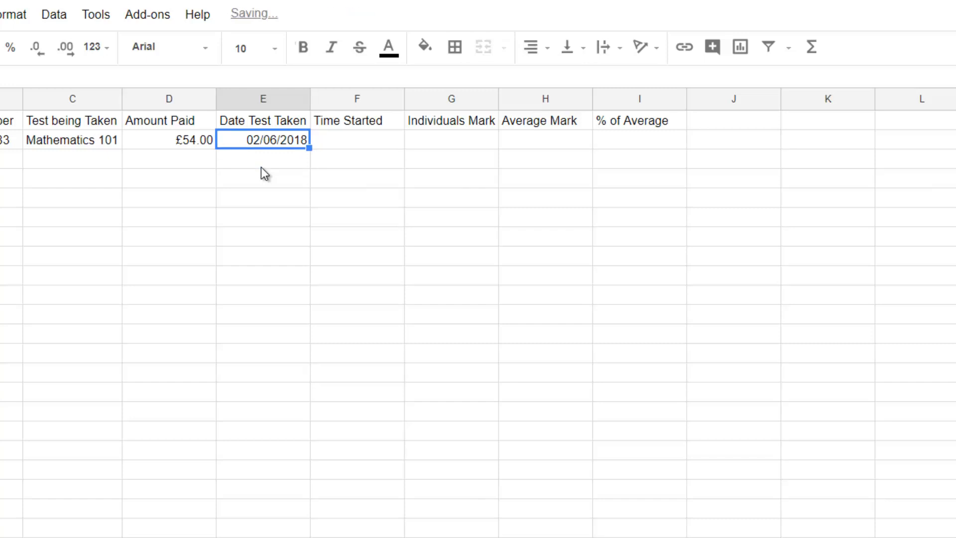
Clear the date in cell E2, put 02/06/2018 back and inspect the cell's content
{"action": "key", "text": "Delete"}
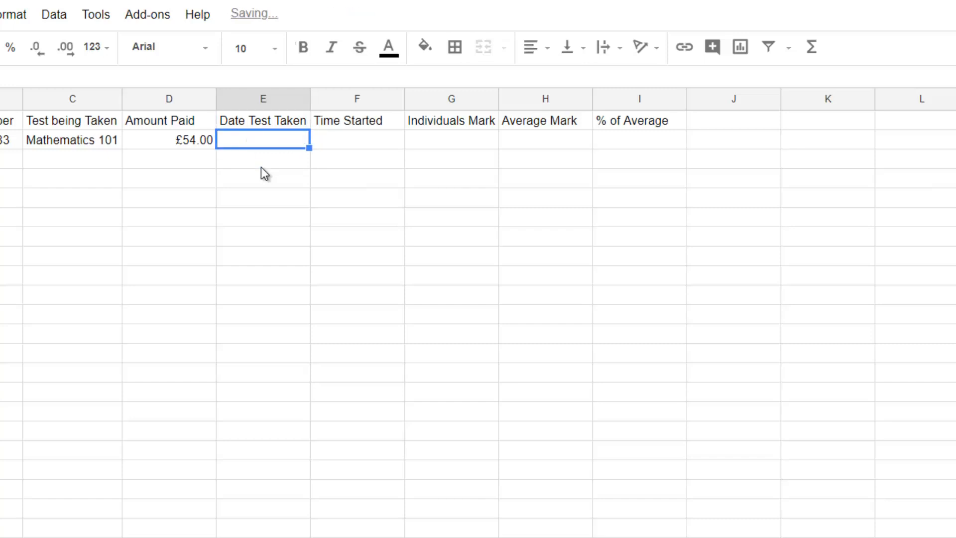
{"action": "key", "text": "ctrl+z"}
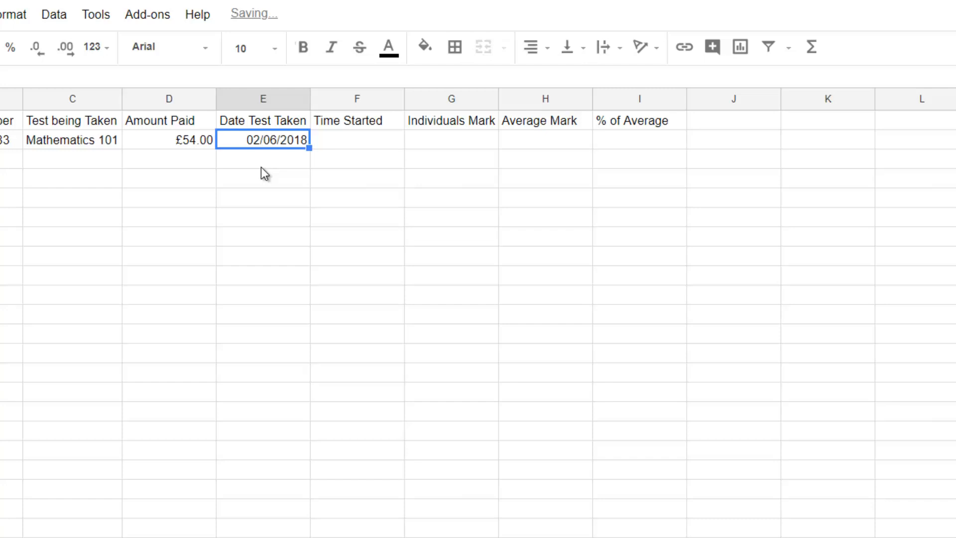
{"action": "key", "text": "Return"}
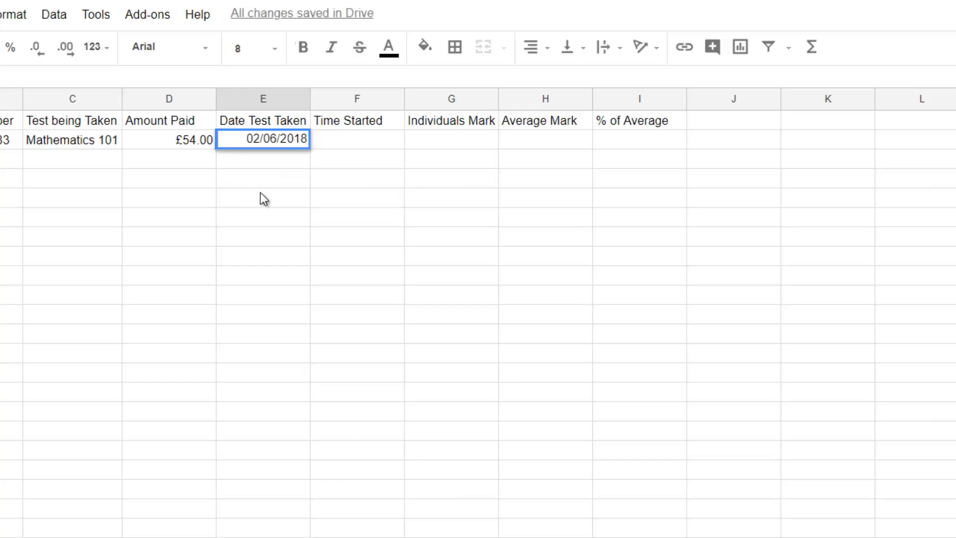
{"action": "left_click", "coordinate": [282, 159]}
{"action": "left_click", "coordinate": [277, 135]}
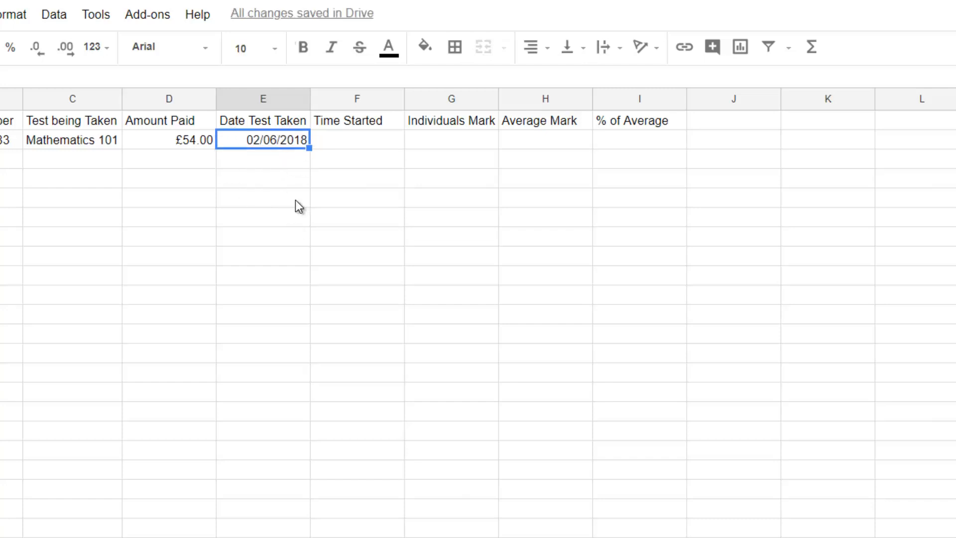
Enter the time 18:01 in cell F2 under Time Started
{"action": "left_click", "coordinate": [329, 142]}
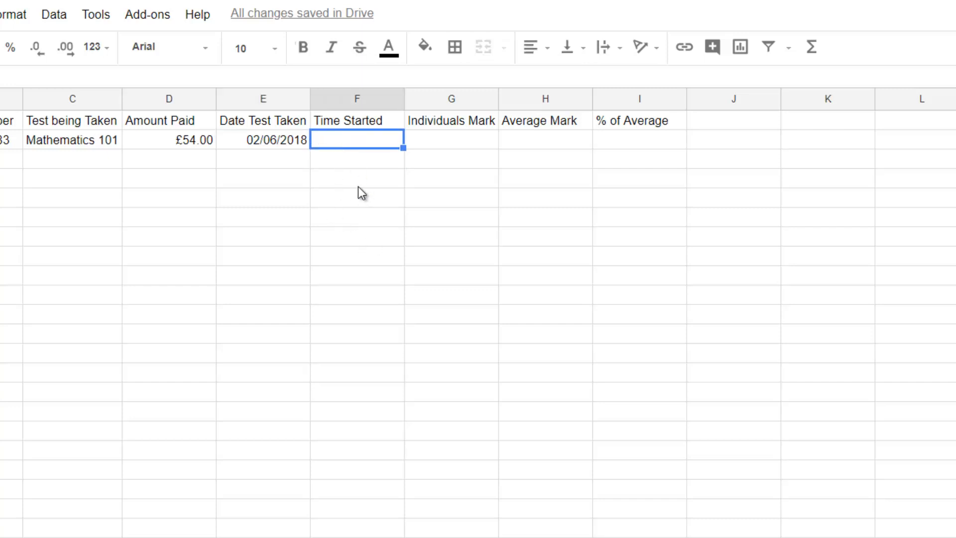
{"action": "type", "text": "18:"}
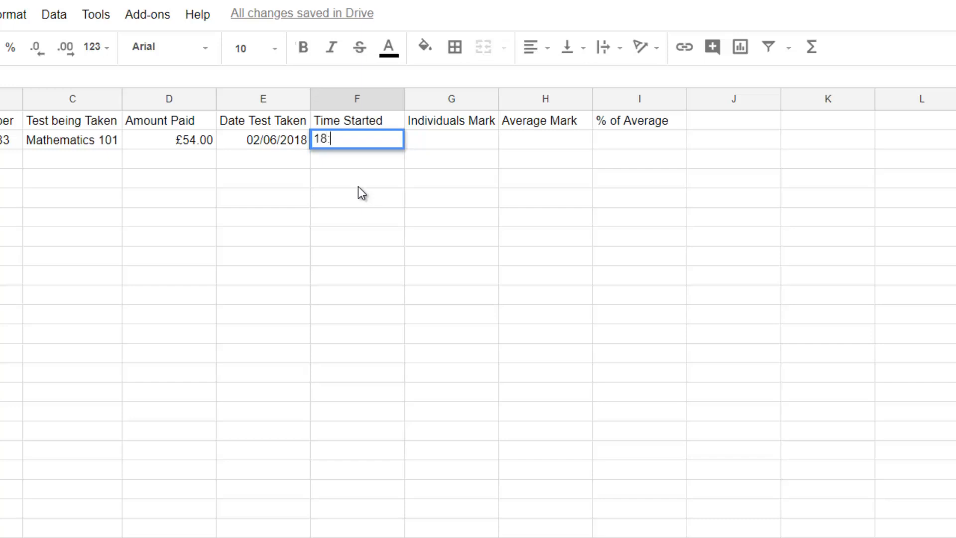
{"action": "type", "text": "01"}
{"action": "key", "text": "Return"}
{"action": "key", "text": "Up"}
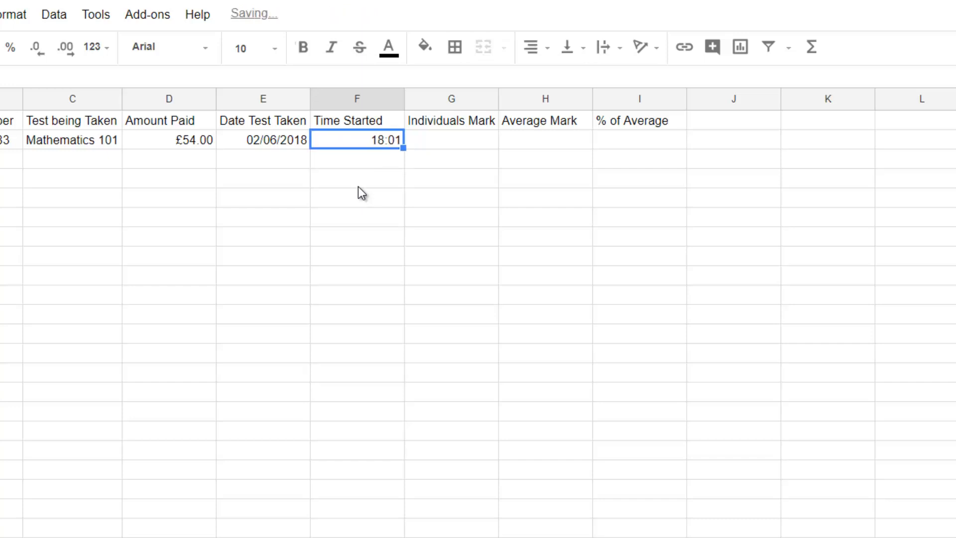
Replace the time in cell F2 with the current time, 18:02, and inspect the cell's content
{"action": "key", "text": "Delete"}
{"action": "key", "text": "ctrl+shift+semicolon"}
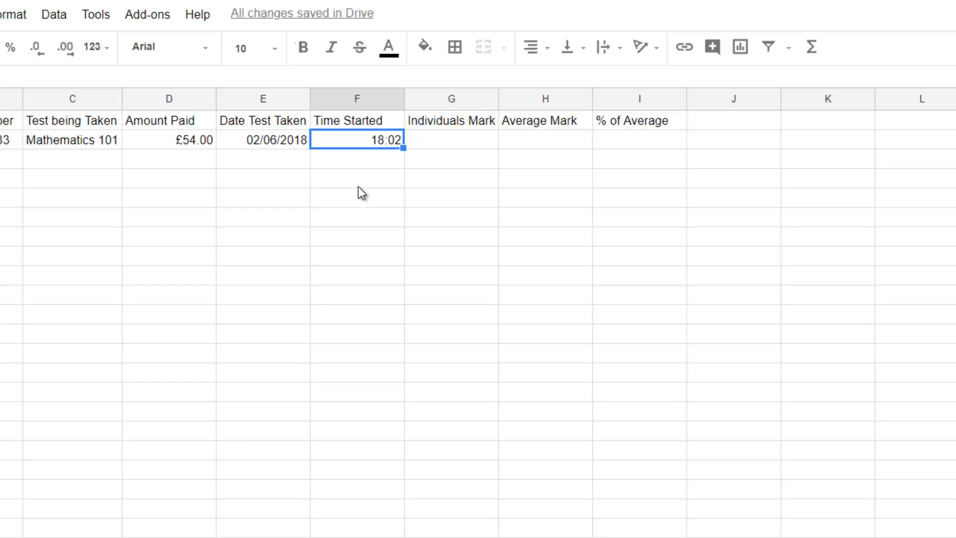
{"action": "key", "text": "Return"}
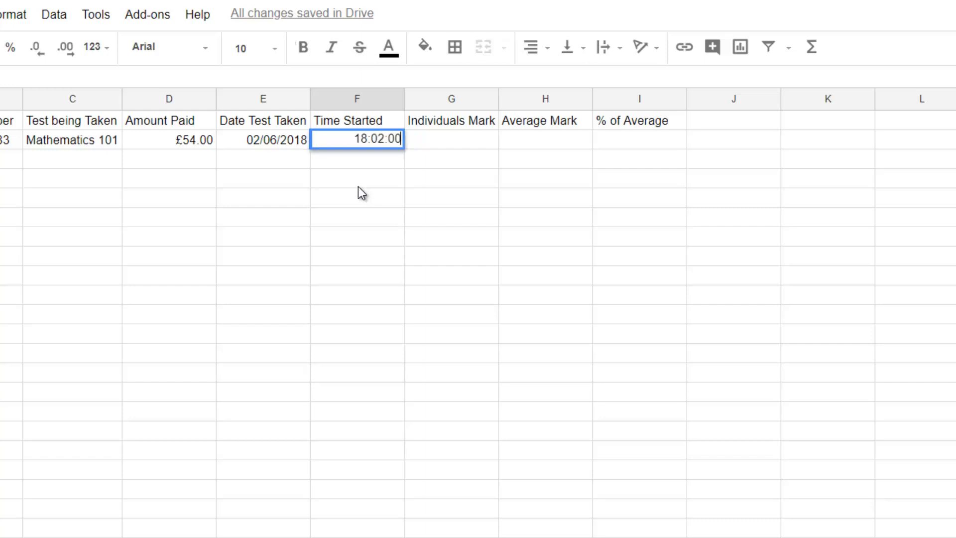
{"action": "left_click", "coordinate": [380, 162]}
{"action": "left_click", "coordinate": [379, 139]}
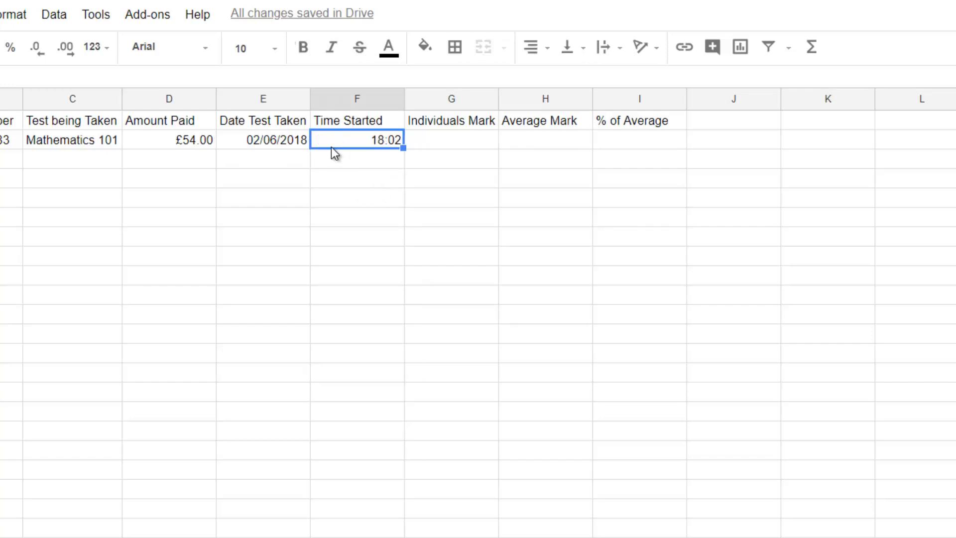
Browse the additional date and time formats for the Date Test Taken column without applying any
{"action": "key", "text": "Left"}
{"action": "left_click", "coordinate": [279, 99]}
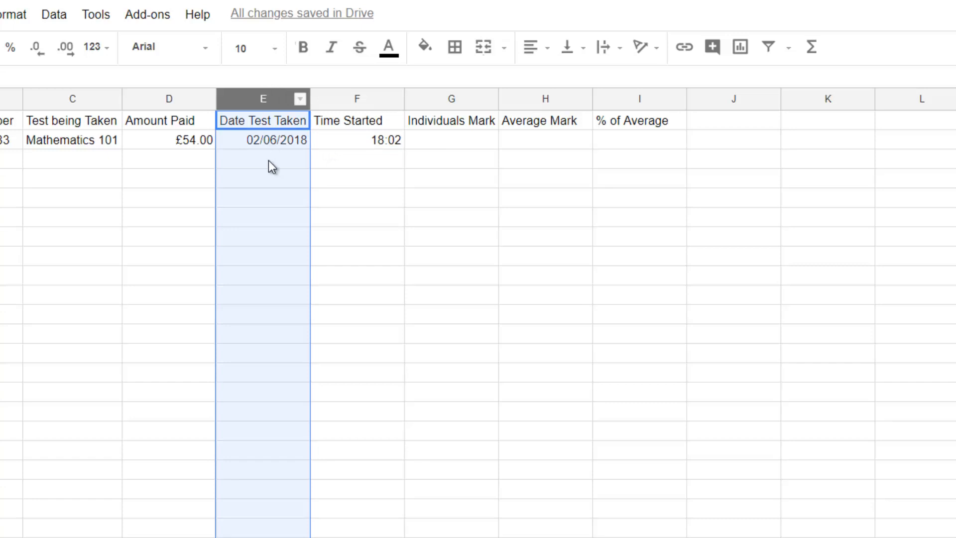
{"action": "left_click", "coordinate": [11, 14]}
{"action": "mouse_move", "coordinate": [20, 43]}
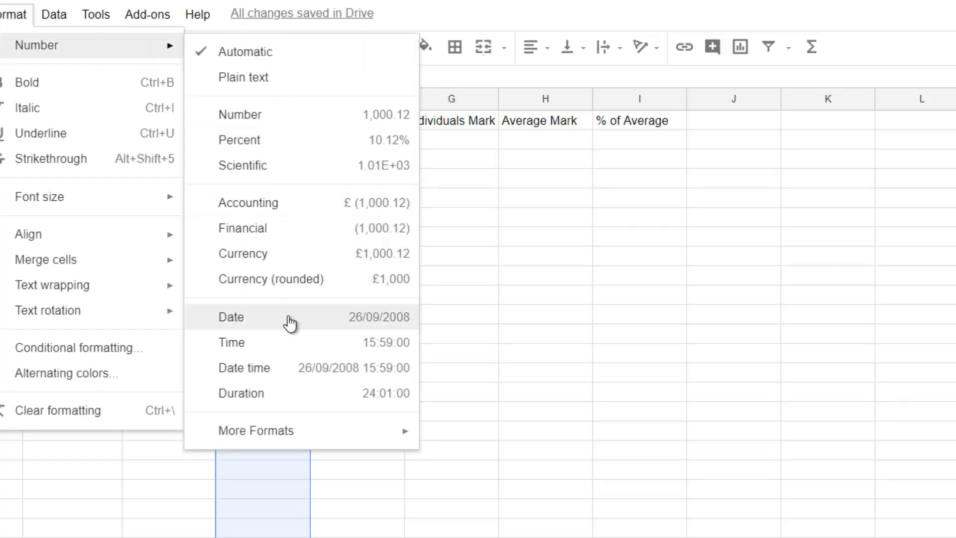
{"action": "mouse_move", "coordinate": [347, 436]}
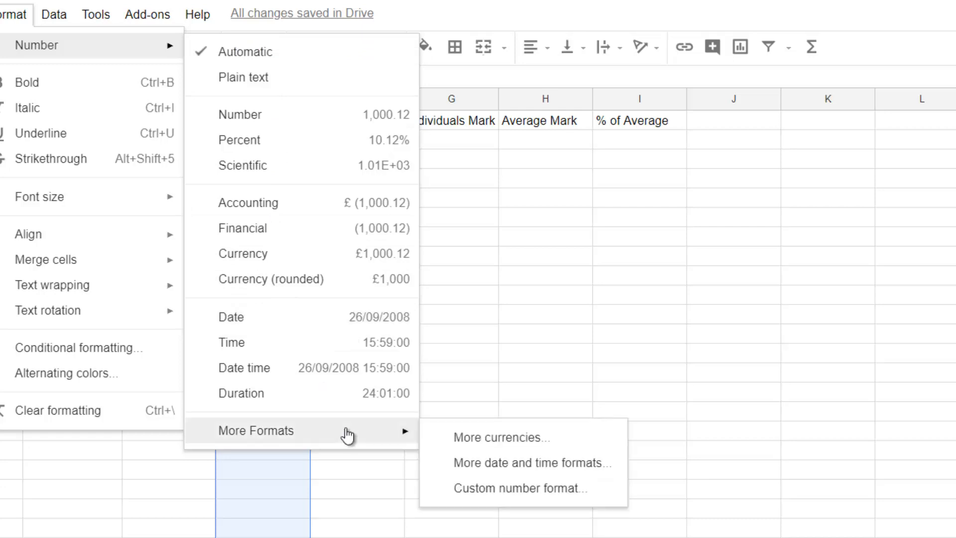
{"action": "left_click", "coordinate": [498, 464]}
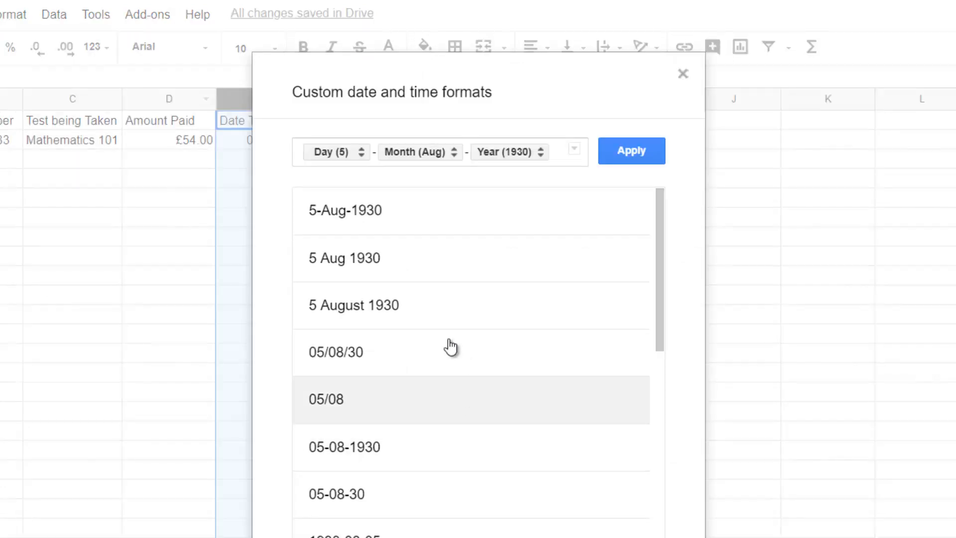
{"action": "left_click_drag", "start_coordinate": [658, 240], "coordinate": [687, 92]}
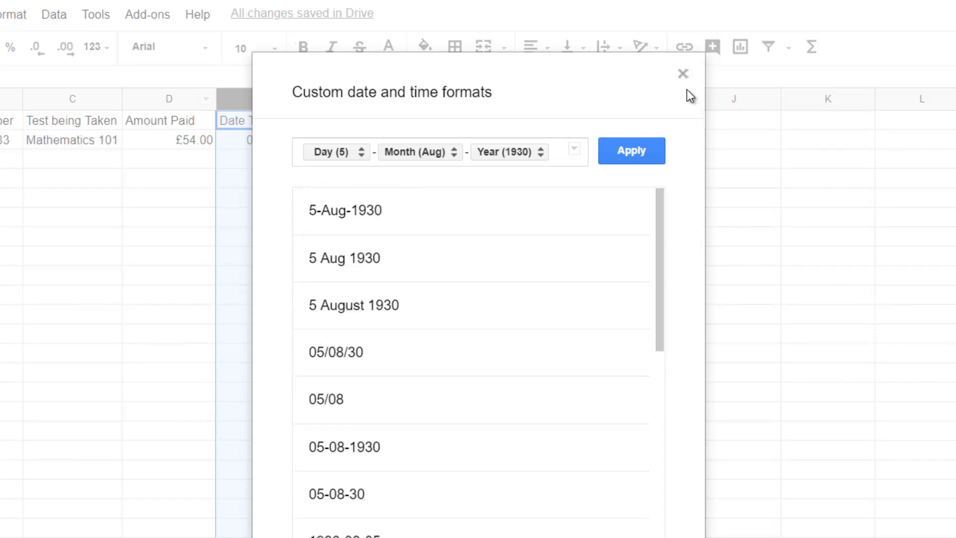
{"action": "left_click", "coordinate": [683, 74]}
Apply the Time number format to the whole Time Started column F
{"action": "left_click", "coordinate": [357, 99]}
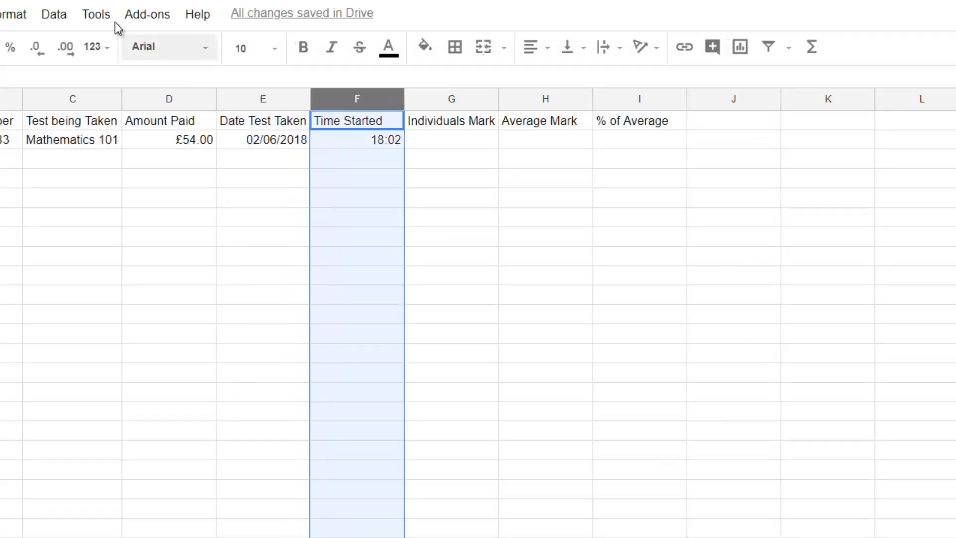
{"action": "left_click", "coordinate": [20, 11]}
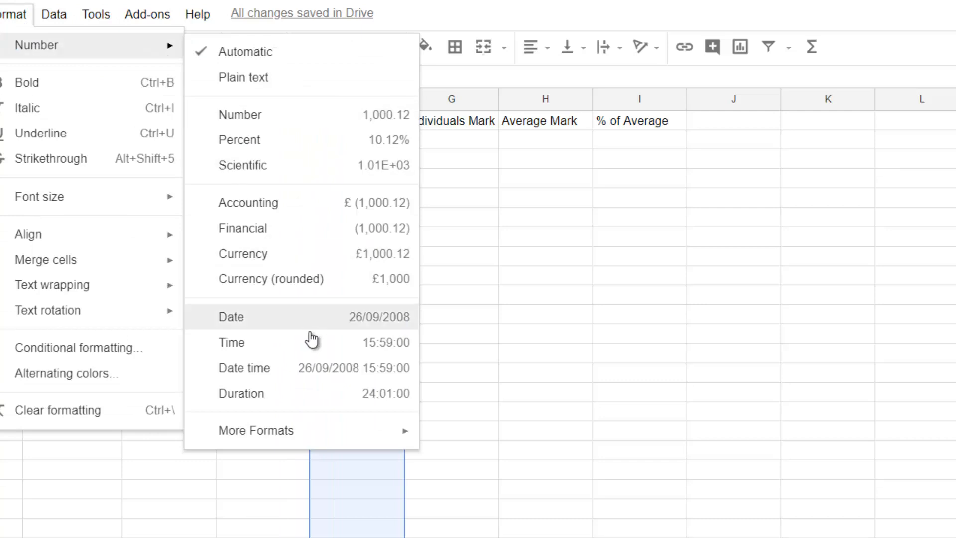
{"action": "left_click", "coordinate": [312, 342]}
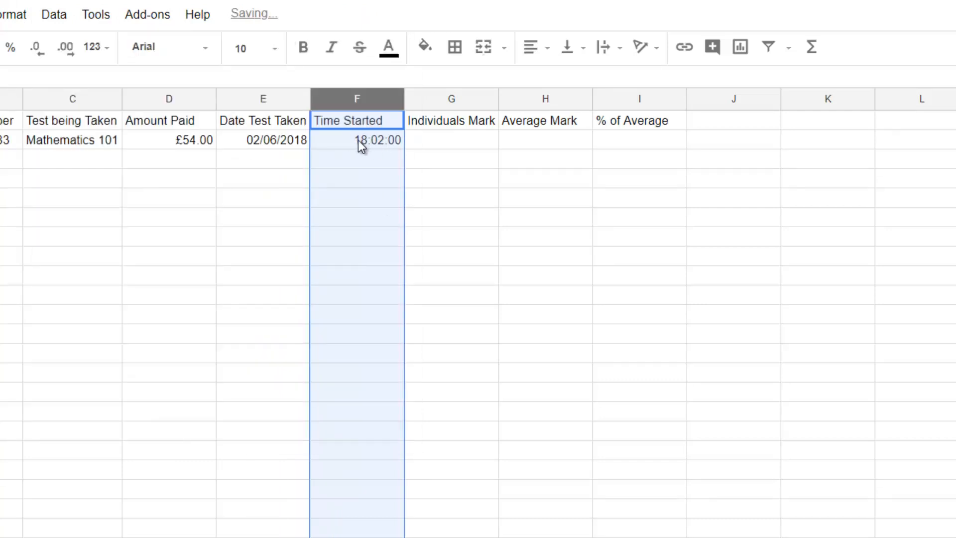
Review the custom date and time formats offered for the Time Started column and leave its format as is
{"action": "left_click", "coordinate": [17, 14]}
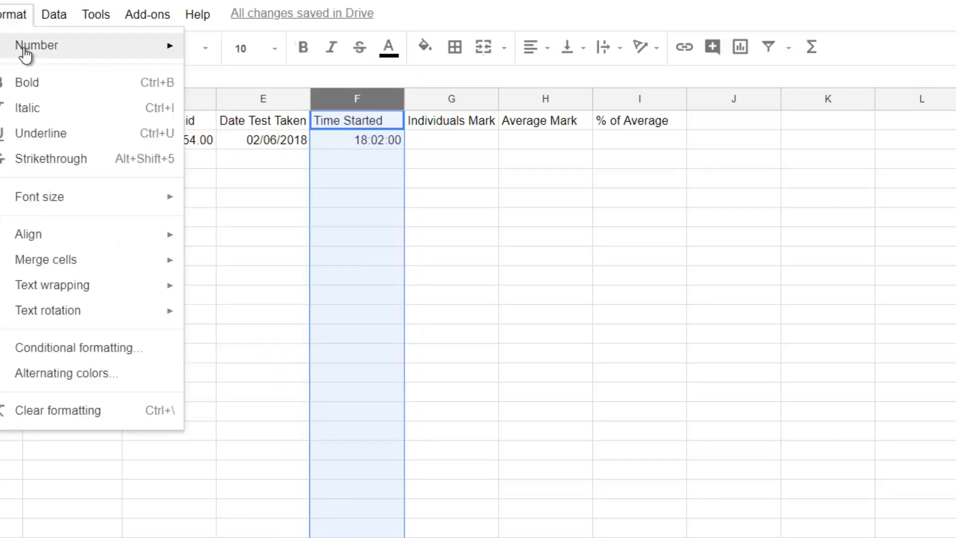
{"action": "mouse_move", "coordinate": [65, 58]}
{"action": "mouse_move", "coordinate": [294, 441]}
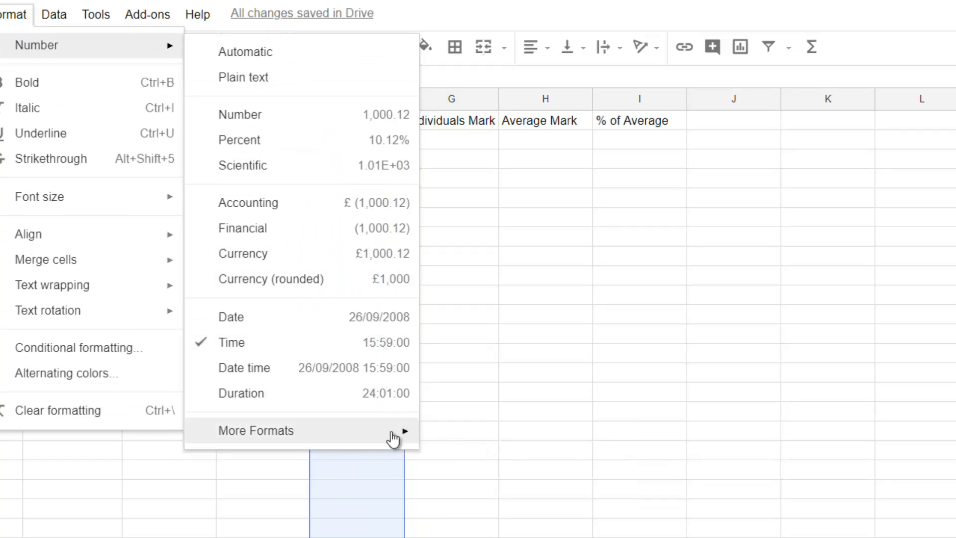
{"action": "mouse_move", "coordinate": [394, 439]}
{"action": "left_click", "coordinate": [466, 463]}
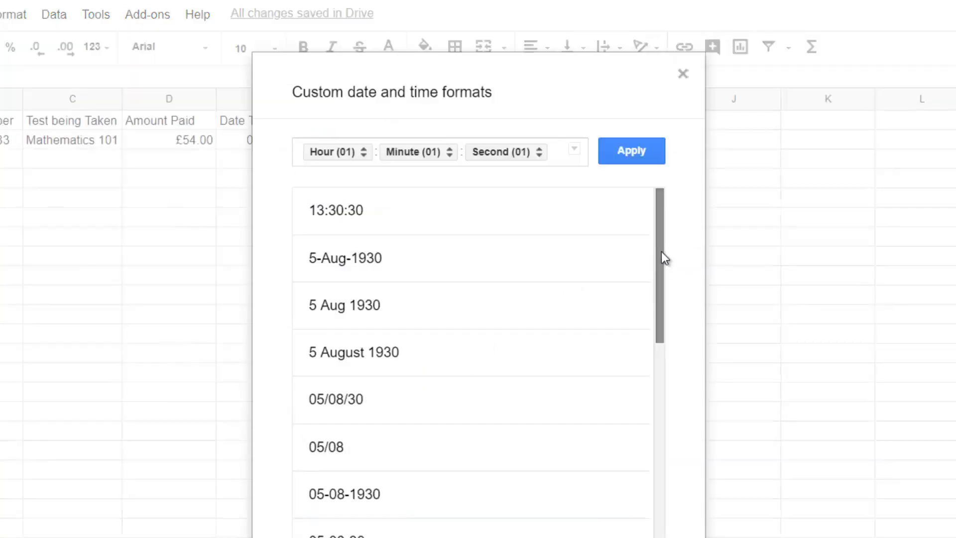
{"action": "left_click_drag", "start_coordinate": [662, 255], "coordinate": [661, 367]}
{"action": "left_click", "coordinate": [682, 74]}
Enter the mark 46 in cell G2 under Individuals Mark
{"action": "left_click", "coordinate": [393, 169]}
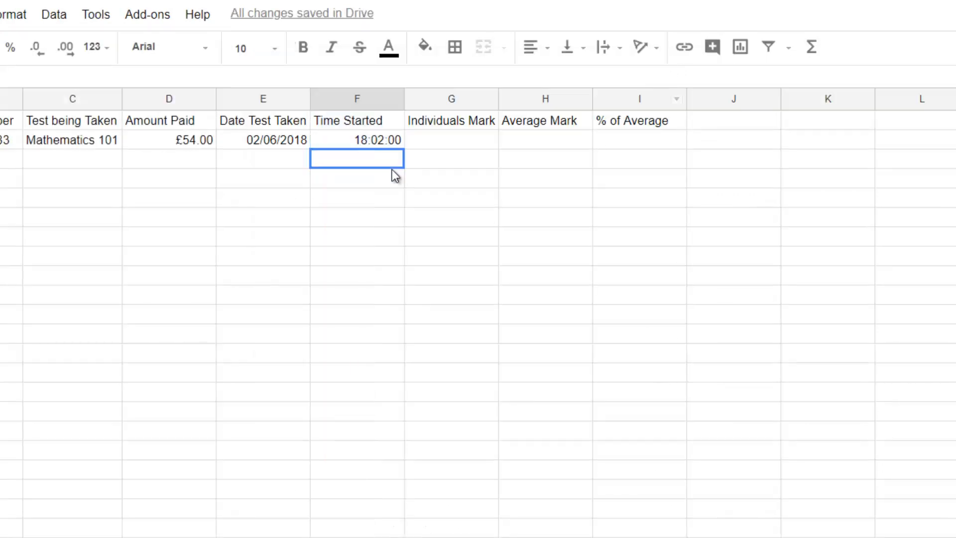
{"action": "left_click", "coordinate": [438, 158]}
{"action": "left_click", "coordinate": [440, 120]}
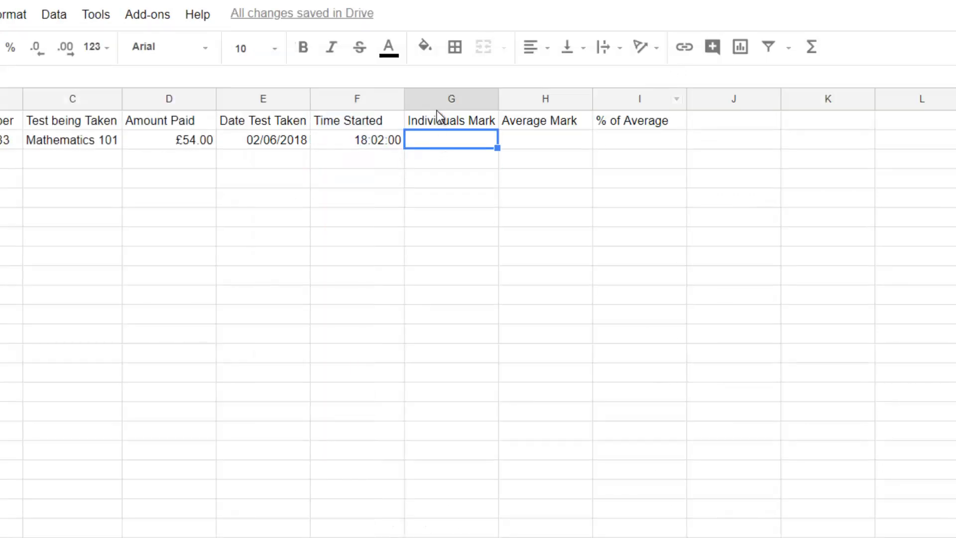
{"action": "left_click", "coordinate": [458, 143]}
{"action": "left_click", "coordinate": [527, 144]}
{"action": "left_click", "coordinate": [439, 148]}
{"action": "type", "text": "46"}
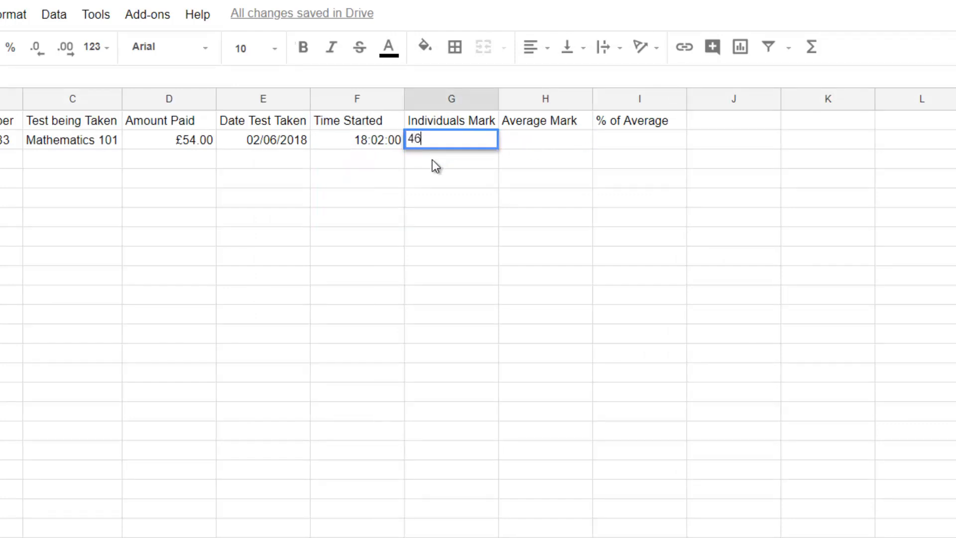
{"action": "key", "text": "Return"}
Format the mark in cell G2 as a Number without decimal places and centre it horizontally
{"action": "left_click", "coordinate": [431, 145]}
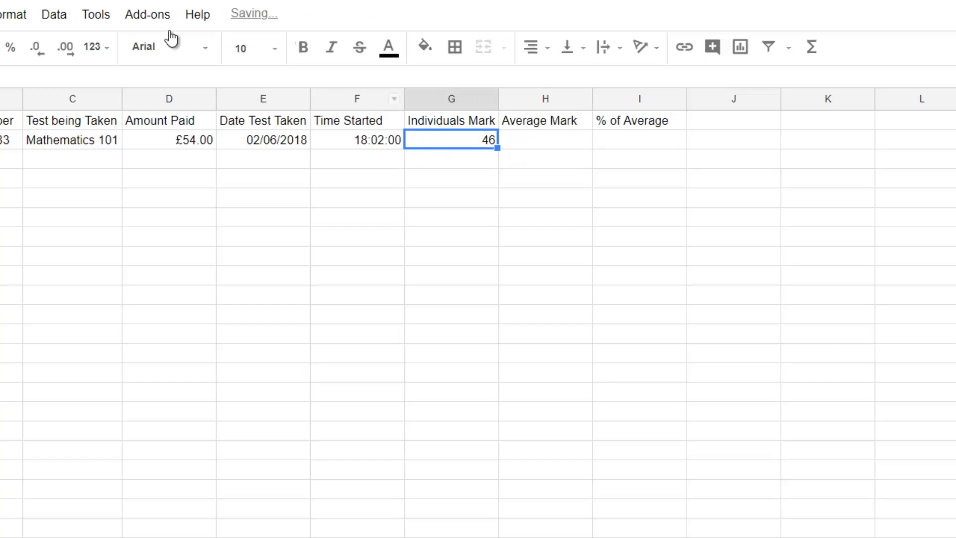
{"action": "left_click", "coordinate": [17, 14]}
{"action": "mouse_move", "coordinate": [54, 52]}
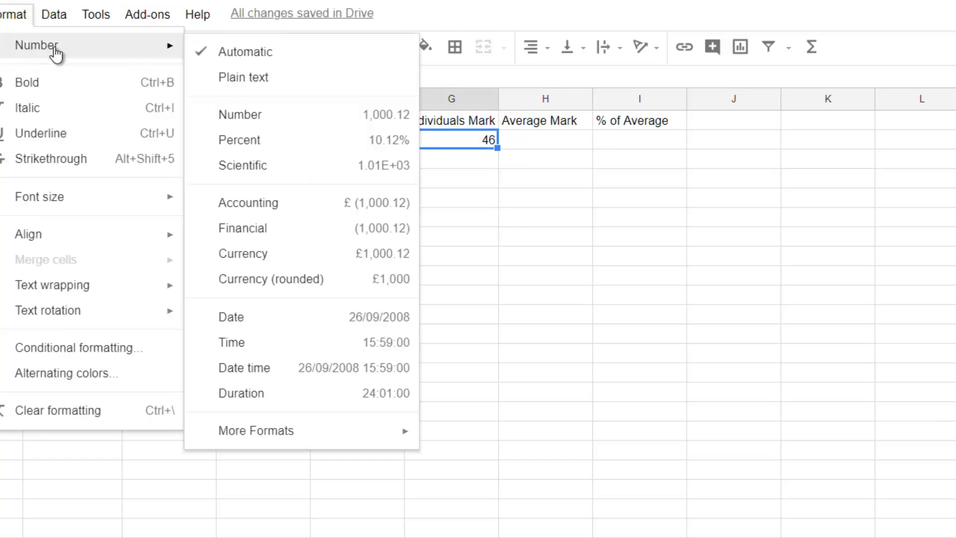
{"action": "left_click", "coordinate": [306, 131]}
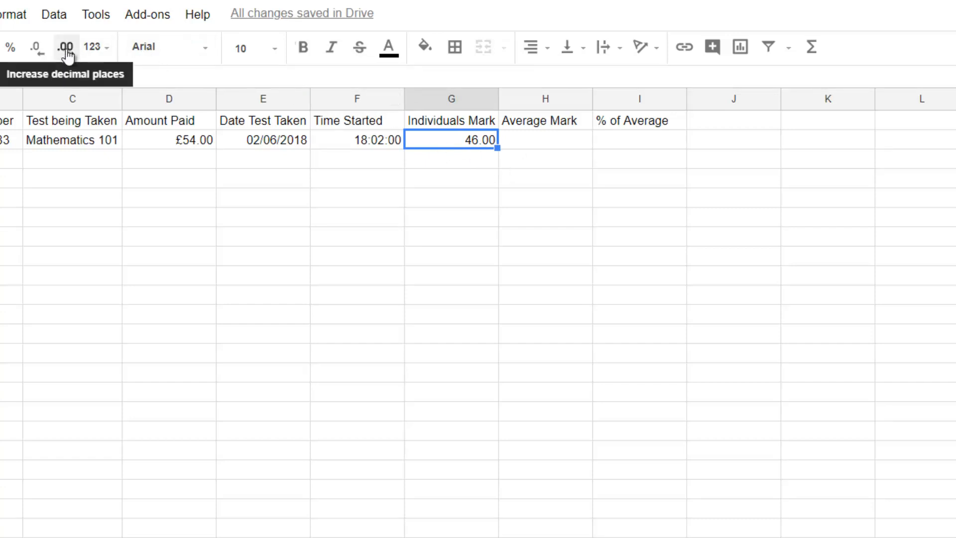
{"action": "left_click", "coordinate": [39, 54]}
{"action": "left_click", "coordinate": [39, 54]}
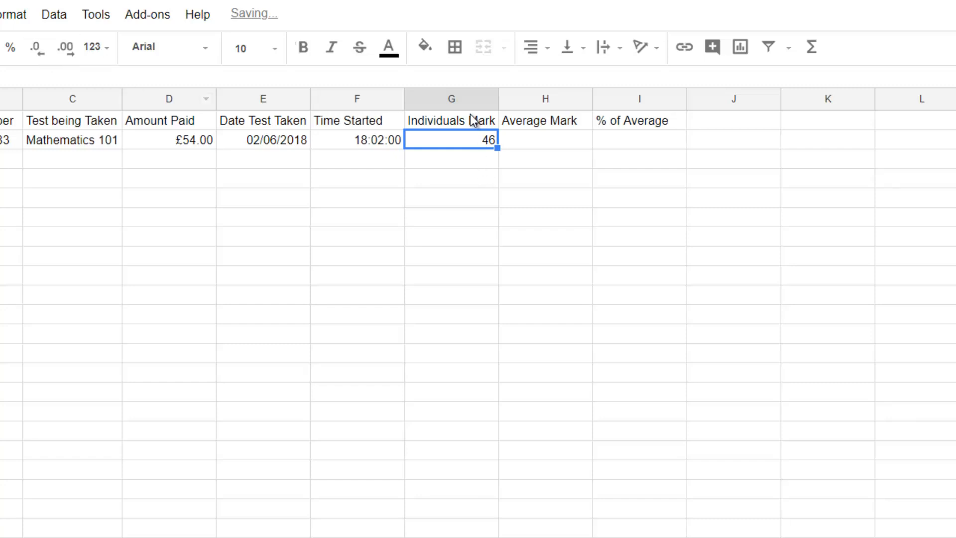
{"action": "left_click", "coordinate": [542, 52]}
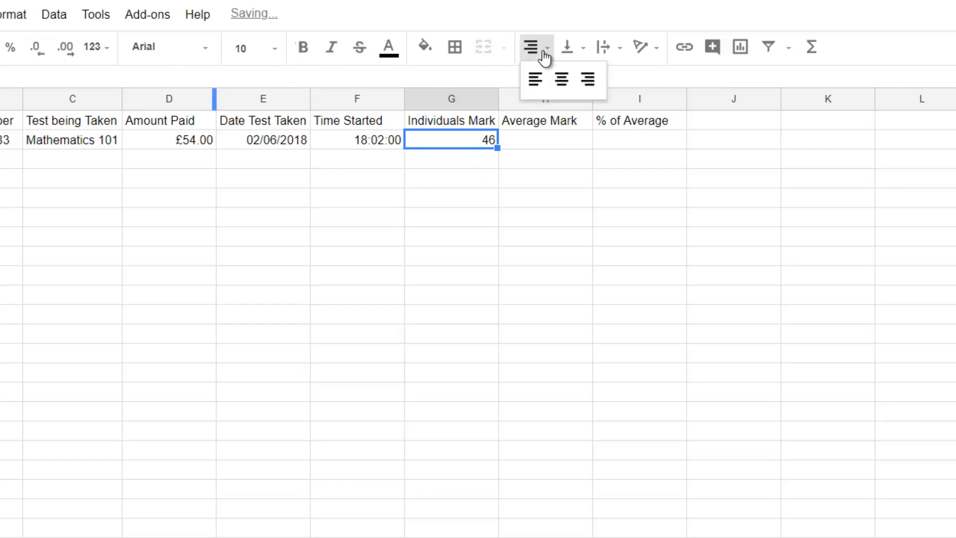
{"action": "left_click", "coordinate": [561, 81]}
Enter the value 57.4 in cell H2 under Average Mark
{"action": "left_click", "coordinate": [564, 138]}
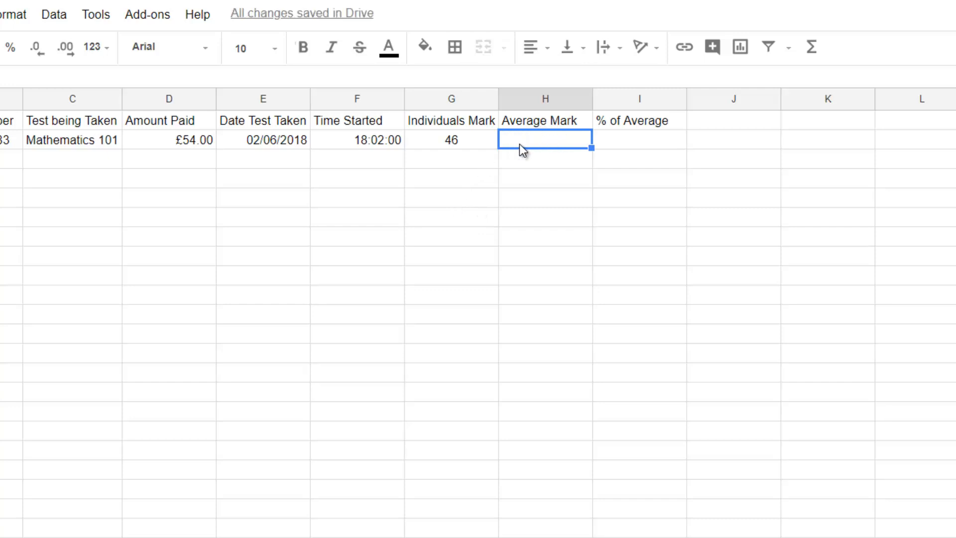
{"action": "type", "text": "57"}
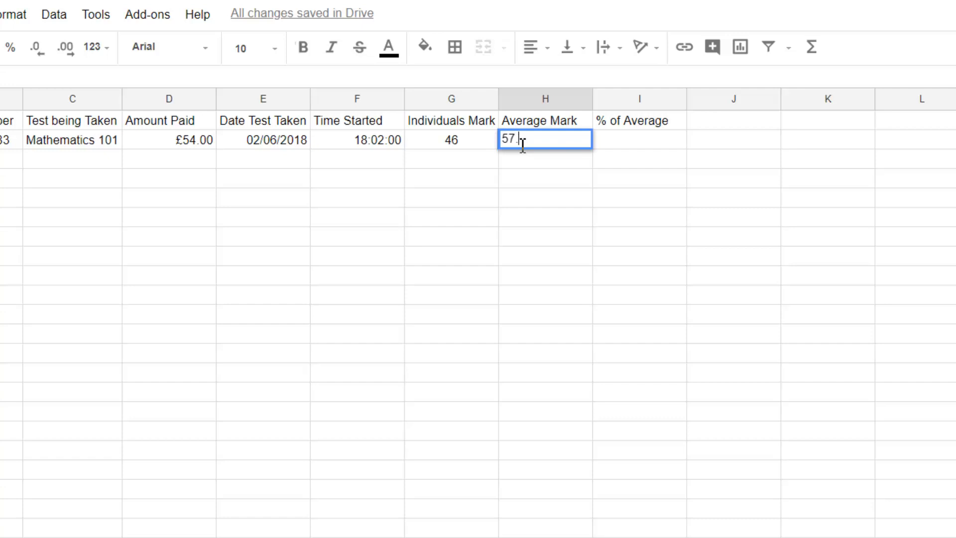
{"action": "type", "text": ".4"}
{"action": "key", "text": "Return"}
Apply the Number format to the average mark in cell H2
{"action": "left_click", "coordinate": [519, 144]}
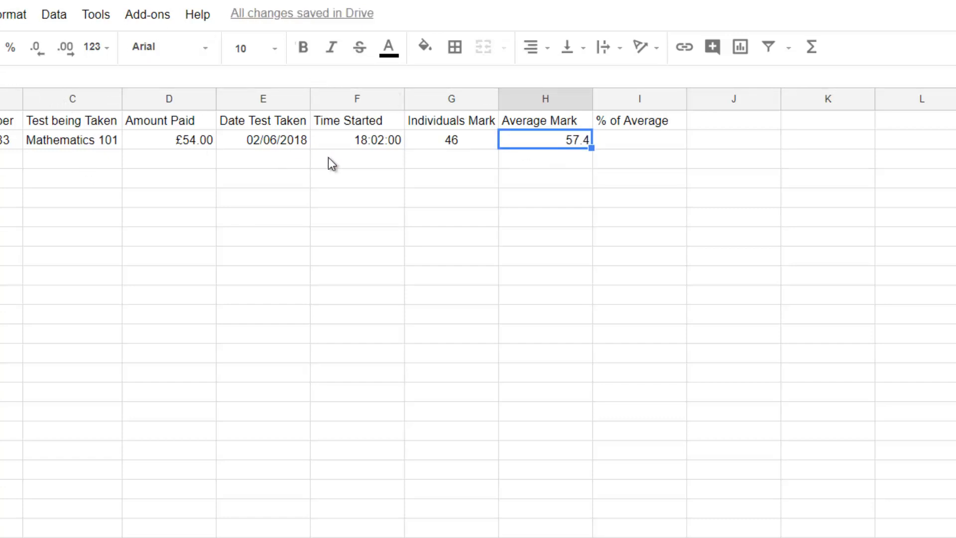
{"action": "left_click", "coordinate": [15, 14]}
{"action": "mouse_move", "coordinate": [64, 51]}
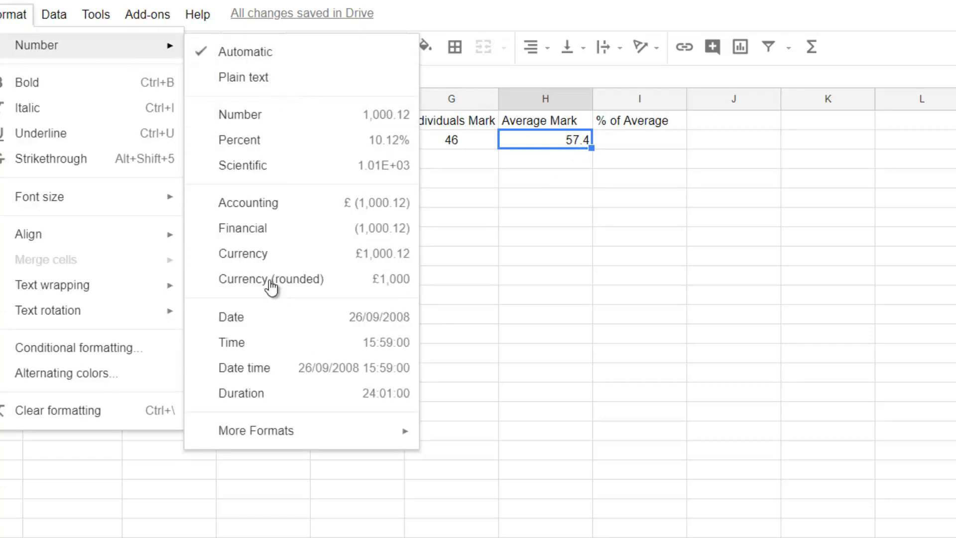
{"action": "left_click", "coordinate": [290, 120]}
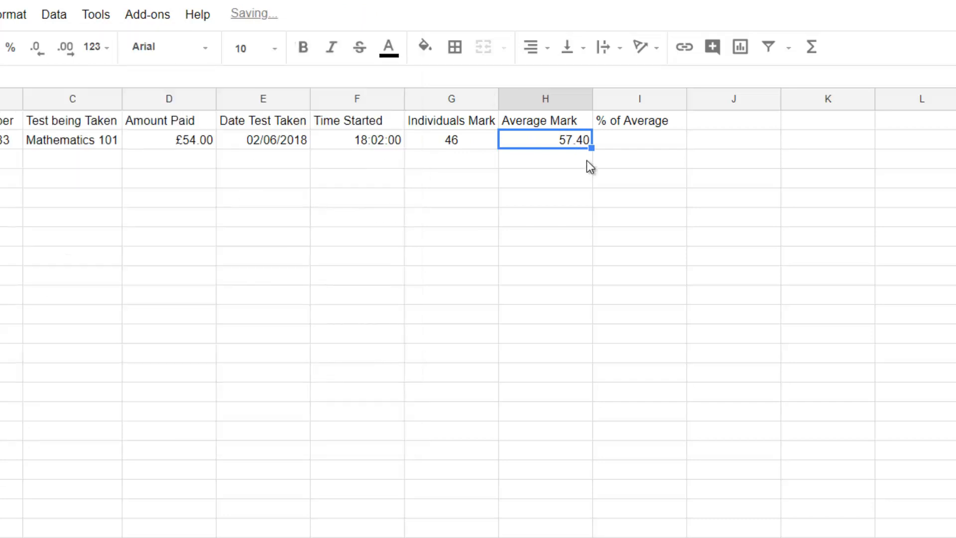
Try extra decimal places on cell H2, reduce them to one decimal place and centre the value
{"action": "left_click", "coordinate": [66, 47]}
{"action": "left_click", "coordinate": [60, 49]}
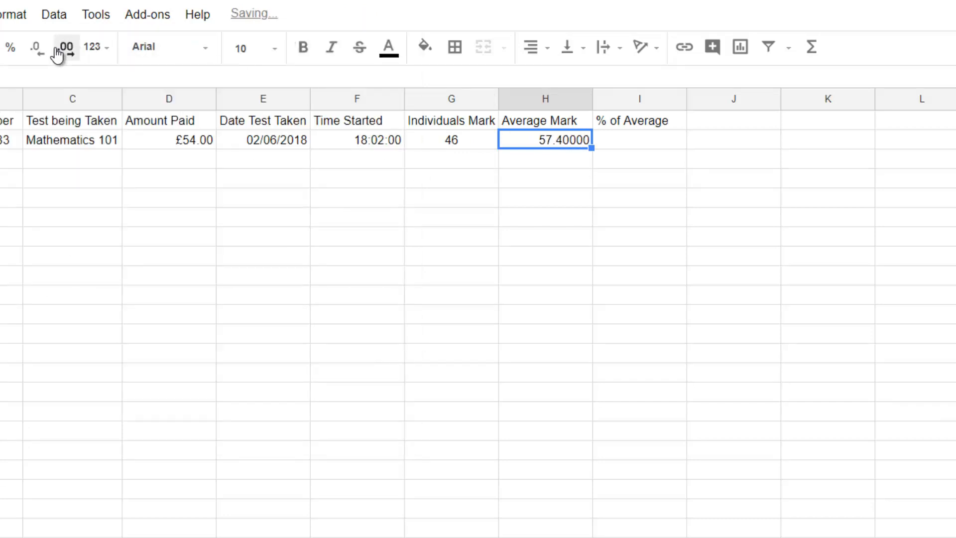
{"action": "left_click", "coordinate": [43, 50]}
{"action": "left_click", "coordinate": [43, 50]}
{"action": "left_click", "coordinate": [43, 50]}
{"action": "left_click", "coordinate": [43, 49]}
{"action": "left_click", "coordinate": [548, 47]}
{"action": "left_click", "coordinate": [562, 80]}
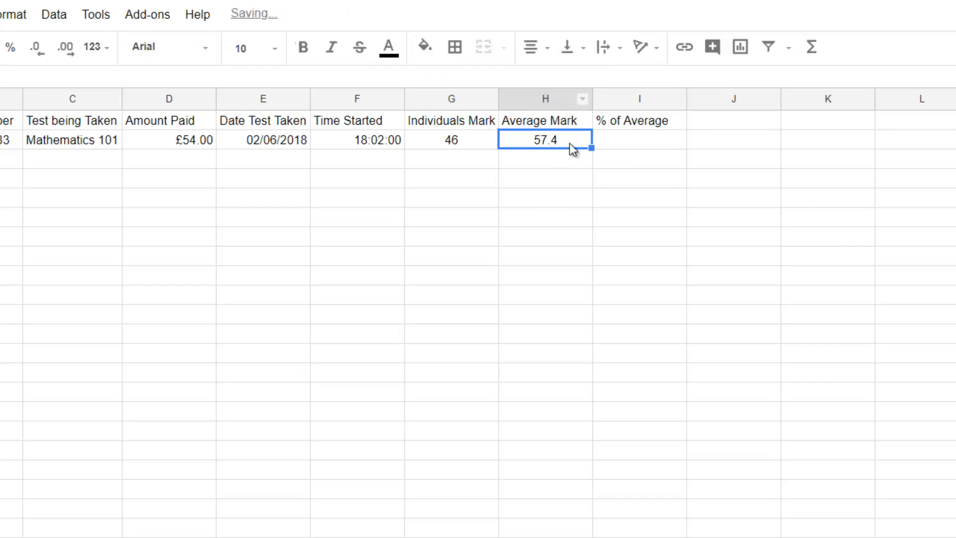
Enter the formula =G2/H2 in cell I2 to divide the individual's mark by the average mark
{"action": "left_click", "coordinate": [662, 141]}
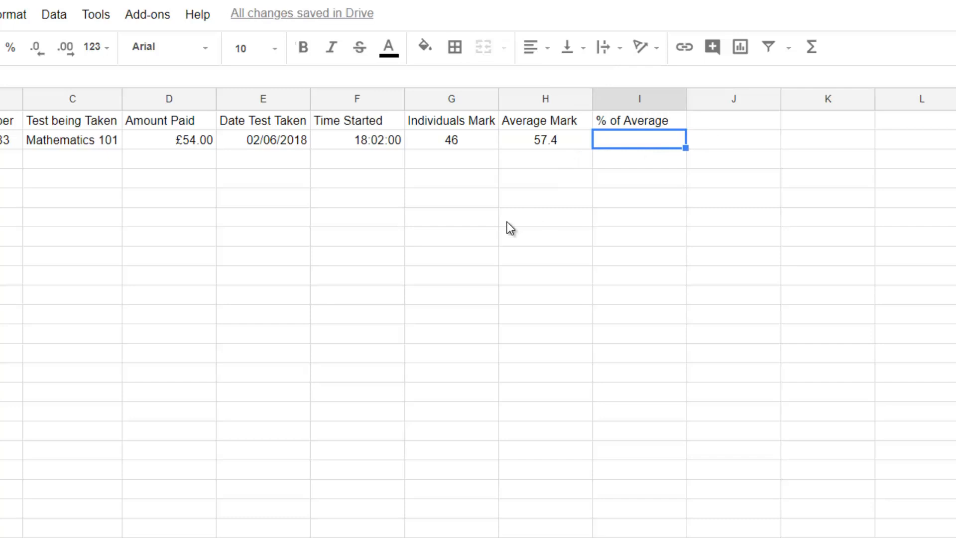
{"action": "type", "text": "="}
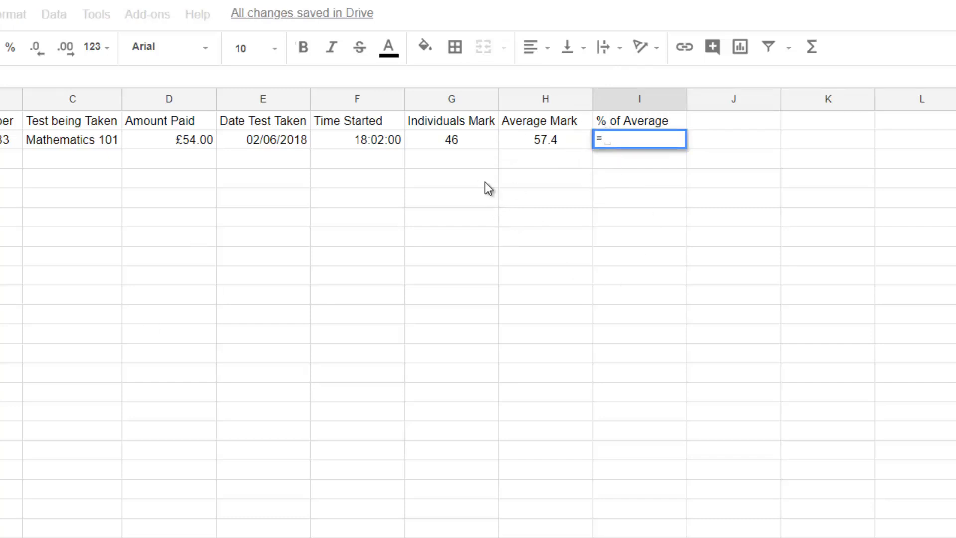
{"action": "left_click", "coordinate": [479, 139]}
{"action": "type", "text": "/"}
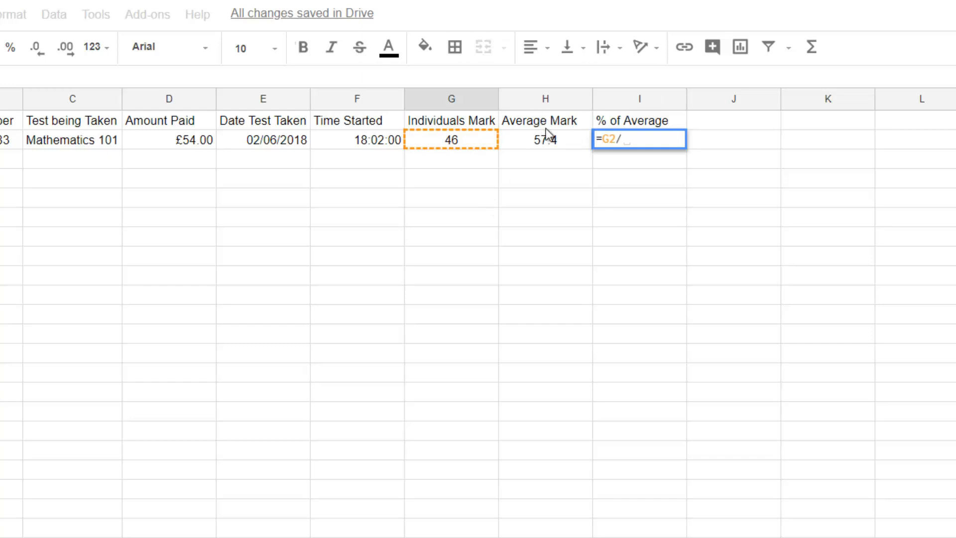
{"action": "left_click", "coordinate": [549, 145]}
{"action": "key", "text": "Return"}
Apply the Percent format to the formula result in cell I2 under % of Average
{"action": "left_click", "coordinate": [642, 145]}
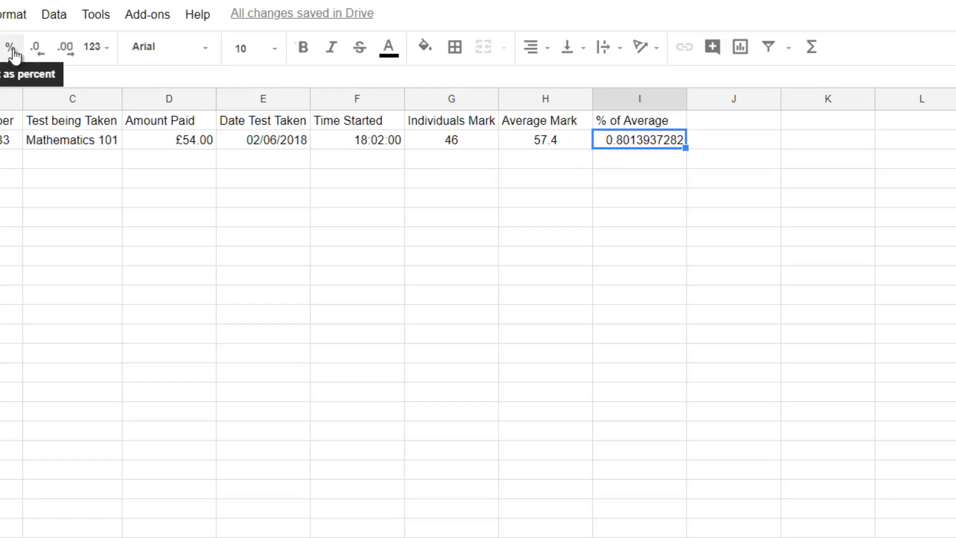
{"action": "left_click", "coordinate": [14, 14]}
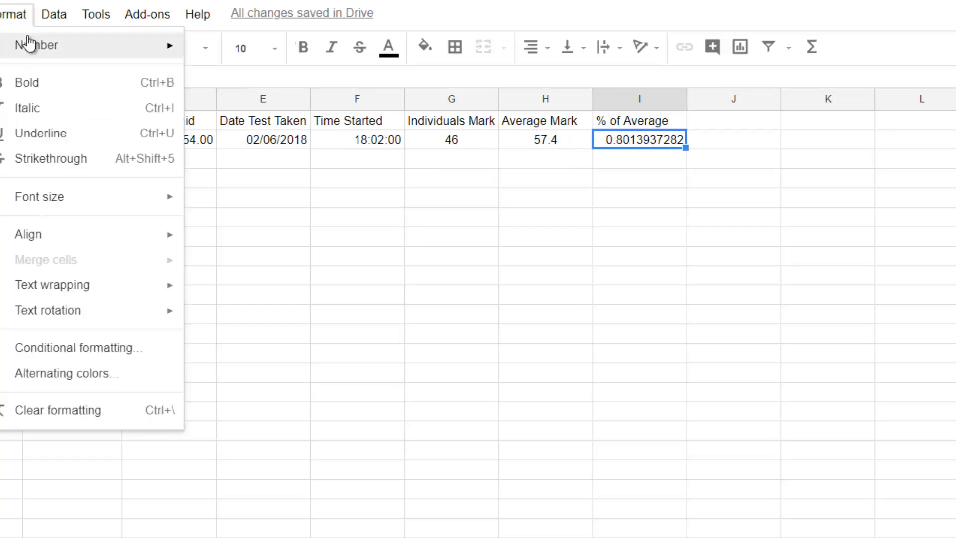
{"action": "mouse_move", "coordinate": [30, 45]}
{"action": "left_click", "coordinate": [288, 140]}
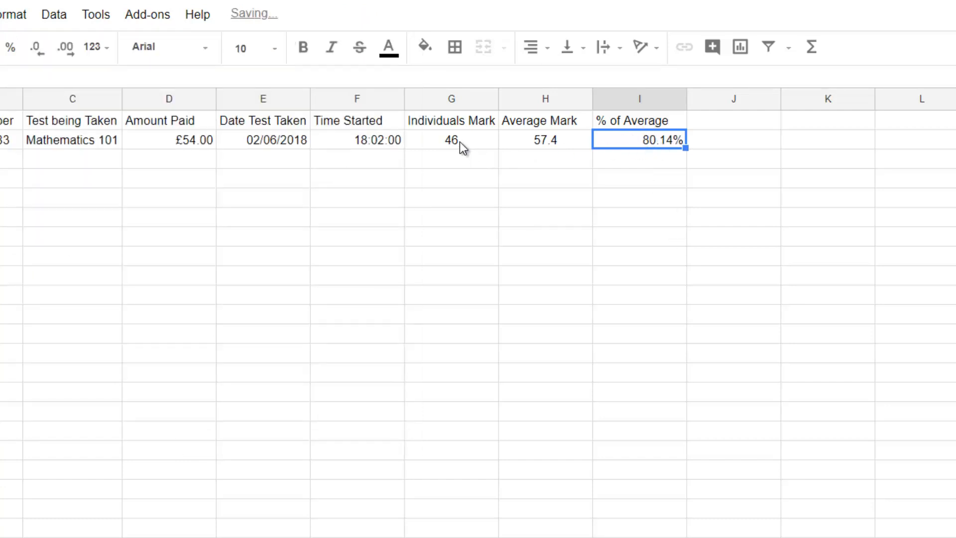
{"action": "right_click", "coordinate": [458, 127]}
{"action": "left_click", "coordinate": [392, 196]}
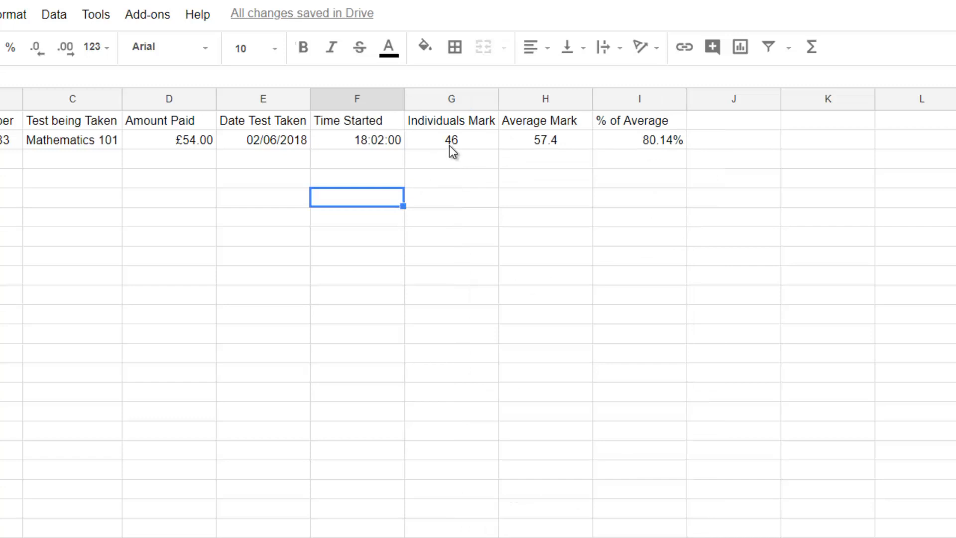
Centre the percentage in cell I2 horizontally
{"action": "left_click", "coordinate": [646, 140]}
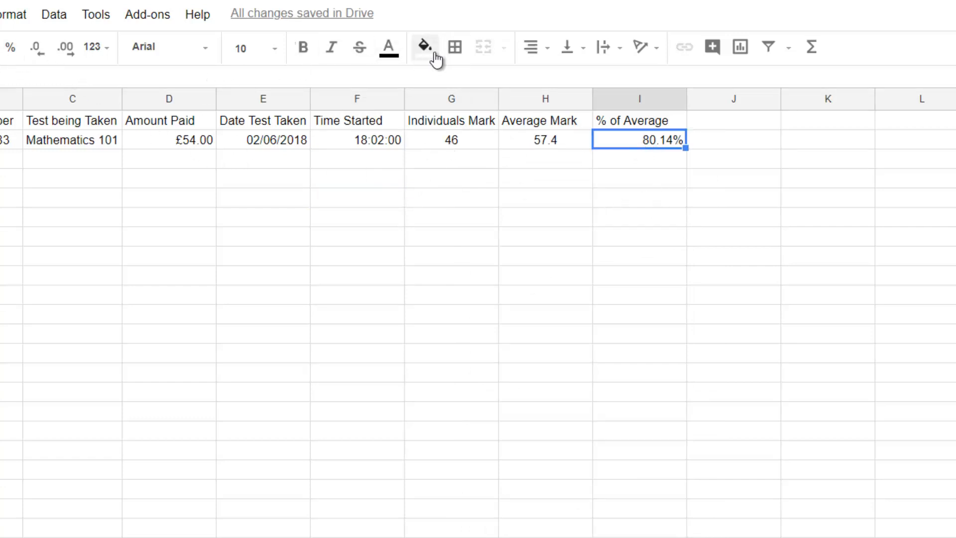
{"action": "left_click", "coordinate": [544, 53]}
{"action": "left_click", "coordinate": [561, 79]}
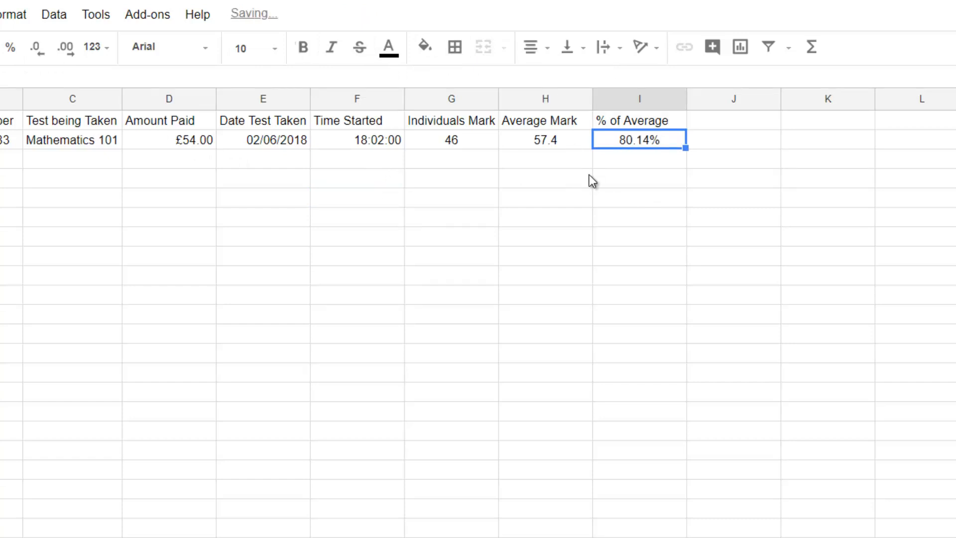
Reduce the percentage in cell I2 to no decimal places, then extend it with decimal places until it overfills the cell
{"action": "left_click", "coordinate": [43, 56]}
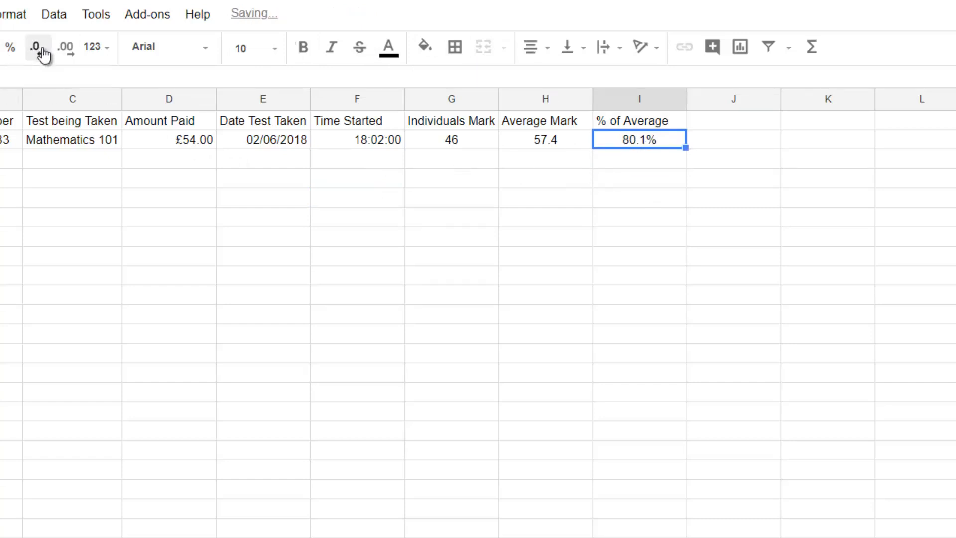
{"action": "left_click", "coordinate": [43, 55]}
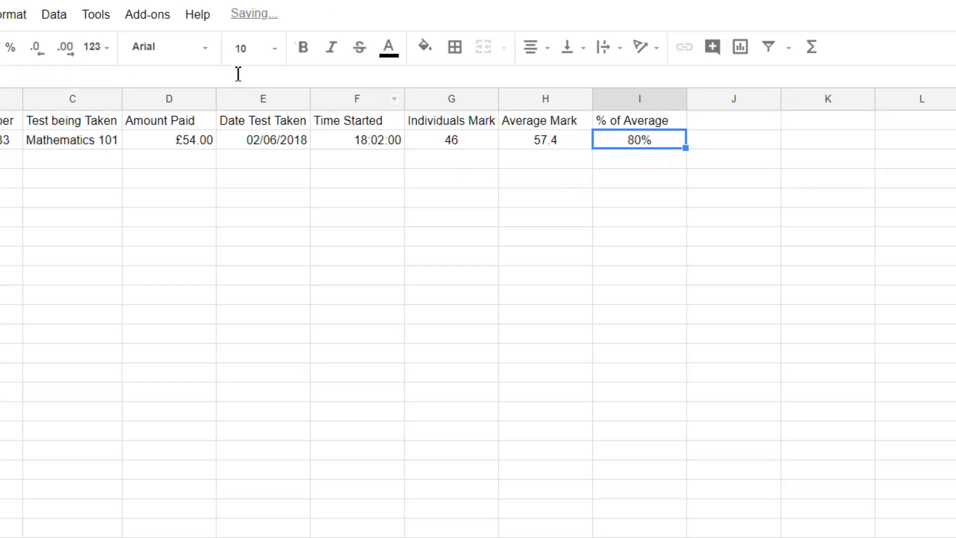
{"action": "left_click", "coordinate": [65, 54]}
{"action": "left_click", "coordinate": [65, 54]}
{"action": "left_click", "coordinate": [65, 53]}
{"action": "left_click", "coordinate": [65, 54]}
{"action": "left_click", "coordinate": [65, 54]}
{"action": "left_click", "coordinate": [65, 53]}
{"action": "left_click", "coordinate": [65, 54]}
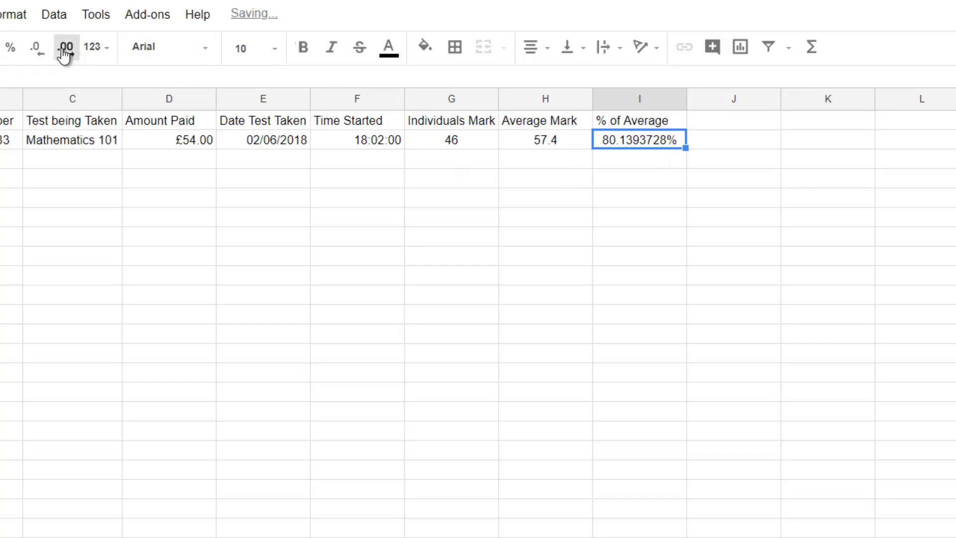
{"action": "left_click", "coordinate": [65, 54]}
{"action": "left_click", "coordinate": [64, 54]}
{"action": "left_click", "coordinate": [65, 54]}
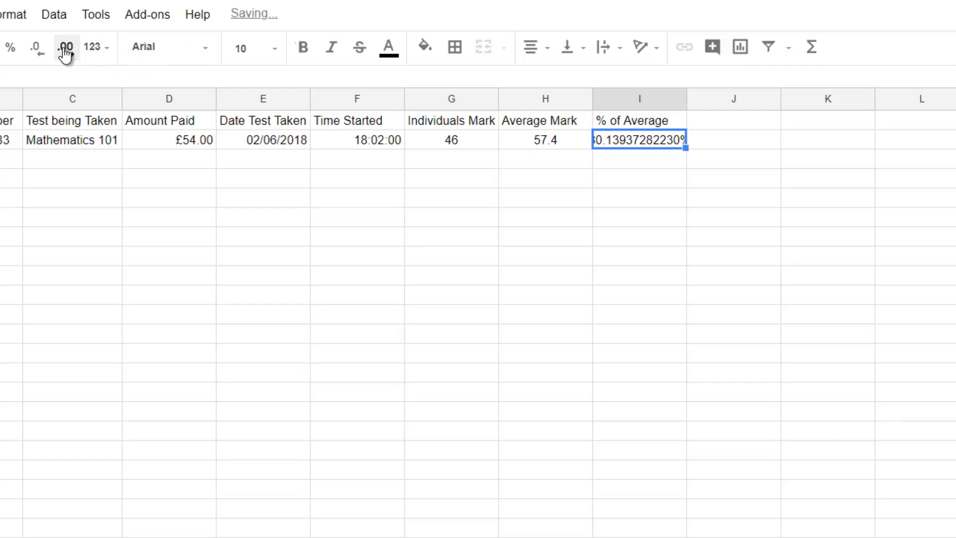
{"action": "left_click", "coordinate": [65, 54]}
{"action": "left_click", "coordinate": [65, 53]}
{"action": "left_click", "coordinate": [65, 54]}
{"action": "left_click", "coordinate": [700, 184]}
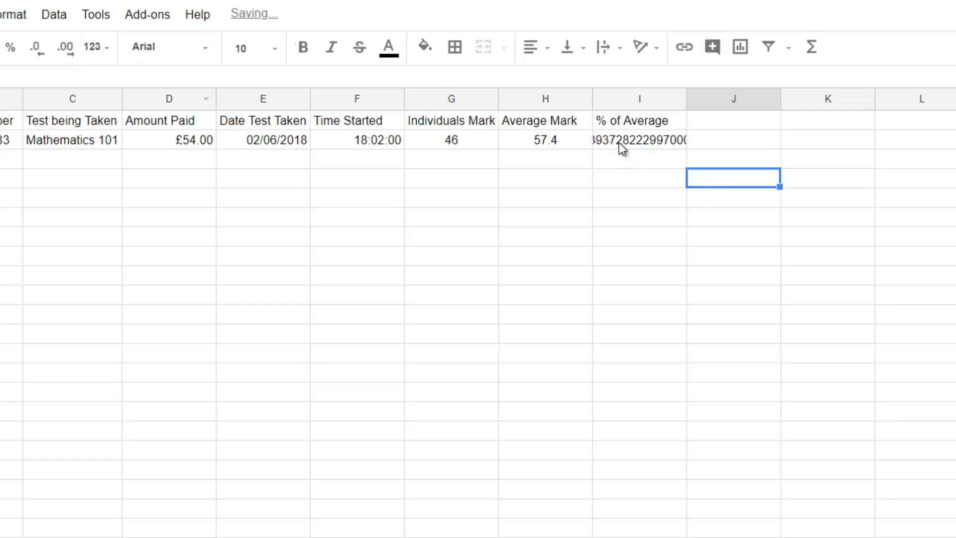
Set the text wrapping of the percentage in cell I2 to Wrap
{"action": "left_click", "coordinate": [621, 139]}
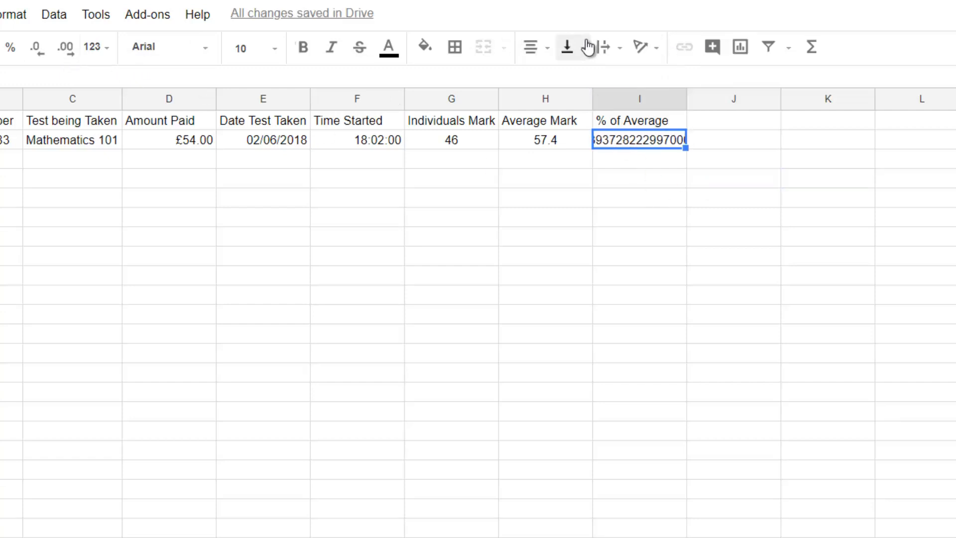
{"action": "left_click", "coordinate": [616, 50]}
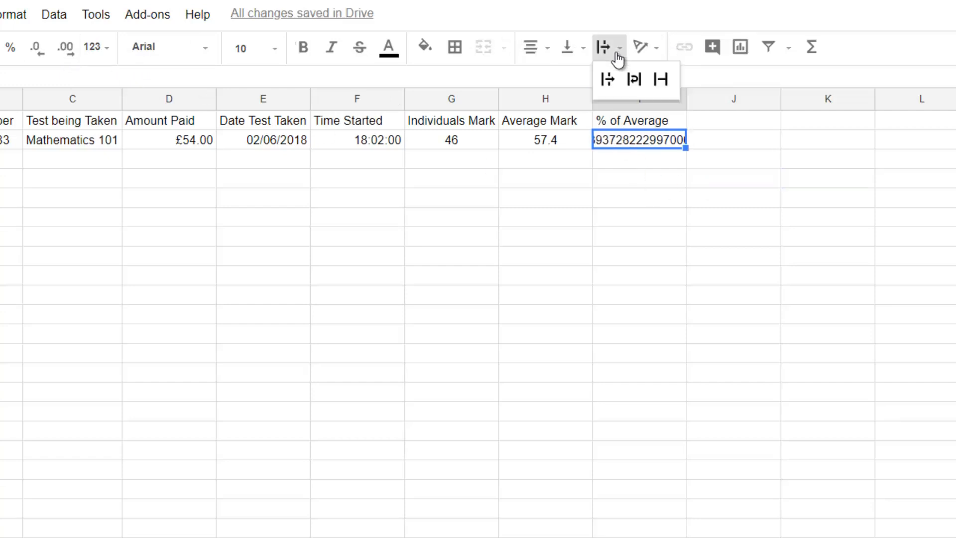
{"action": "left_click", "coordinate": [634, 79]}
{"action": "left_click", "coordinate": [666, 180]}
{"action": "left_click", "coordinate": [655, 141]}
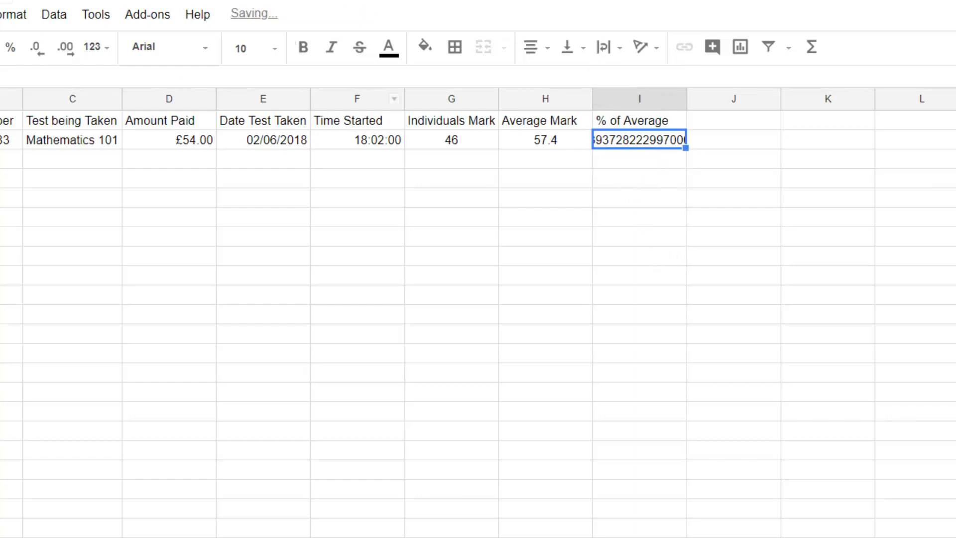
Examine the number formats available for the empty cell B3 in the row below the first record
{"action": "left_click", "coordinate": [618, 160]}
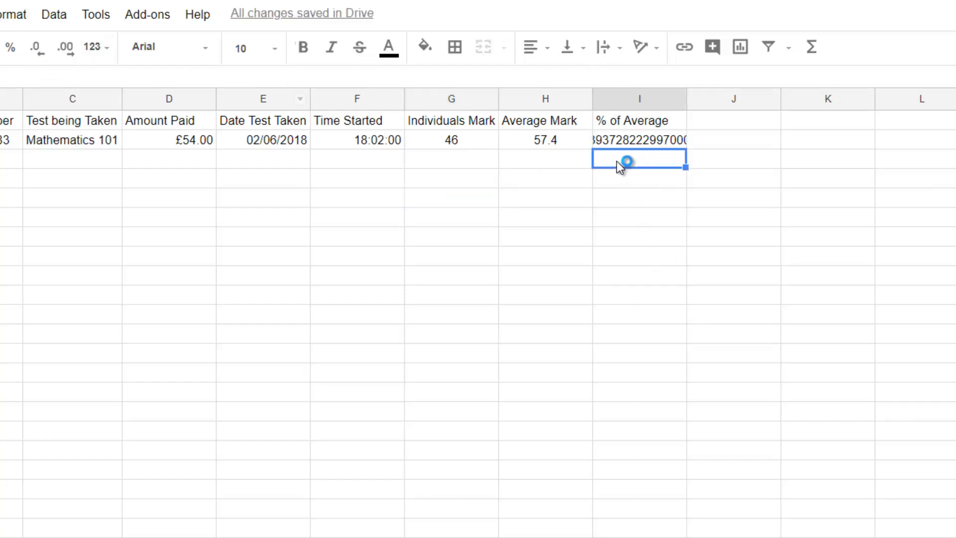
{"action": "left_click", "coordinate": [452, 159]}
{"action": "left_click", "coordinate": [263, 159]}
{"action": "left_click", "coordinate": [13, 159]}
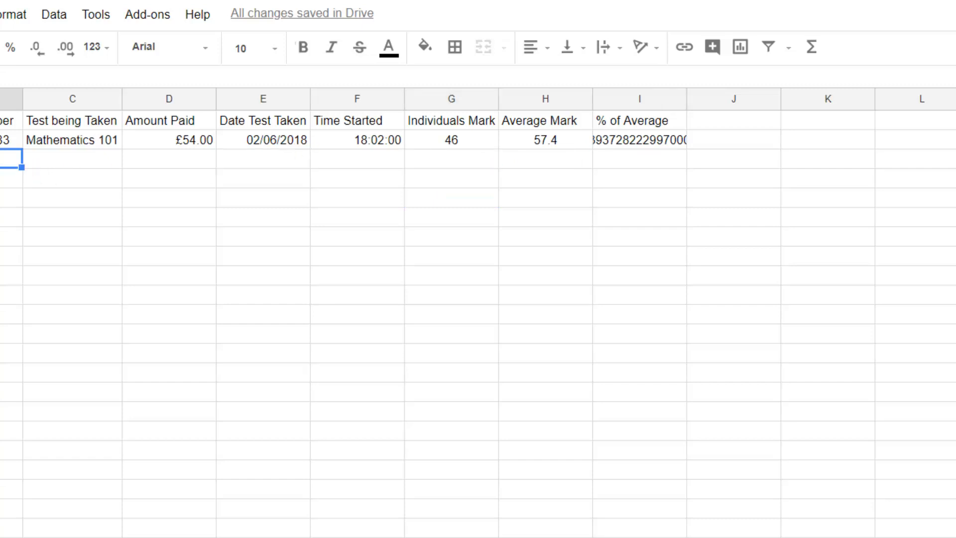
{"action": "left_click", "coordinate": [12, 14]}
{"action": "mouse_move", "coordinate": [30, 47]}
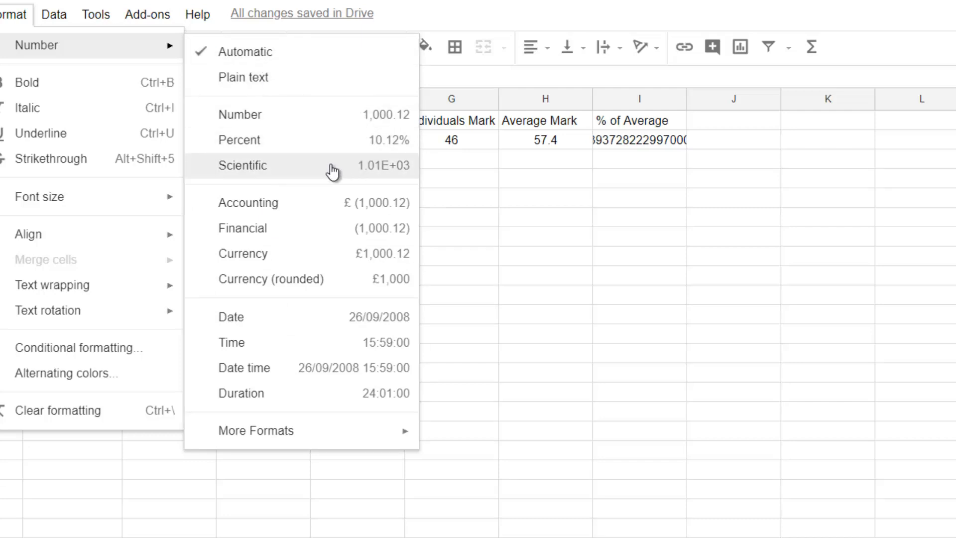
{"action": "left_click", "coordinate": [7, 18]}
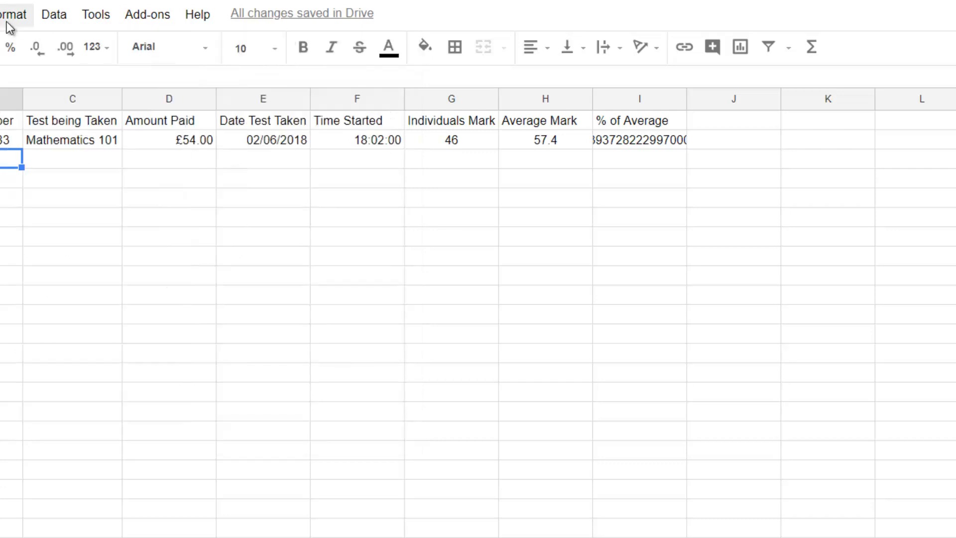
{"action": "left_click", "coordinate": [225, 169]}
{"action": "left_click", "coordinate": [168, 161]}
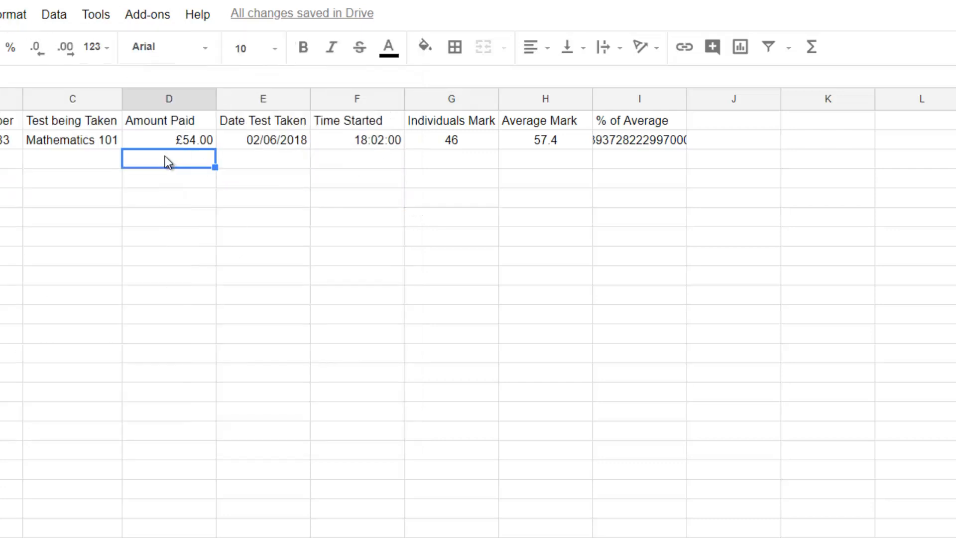